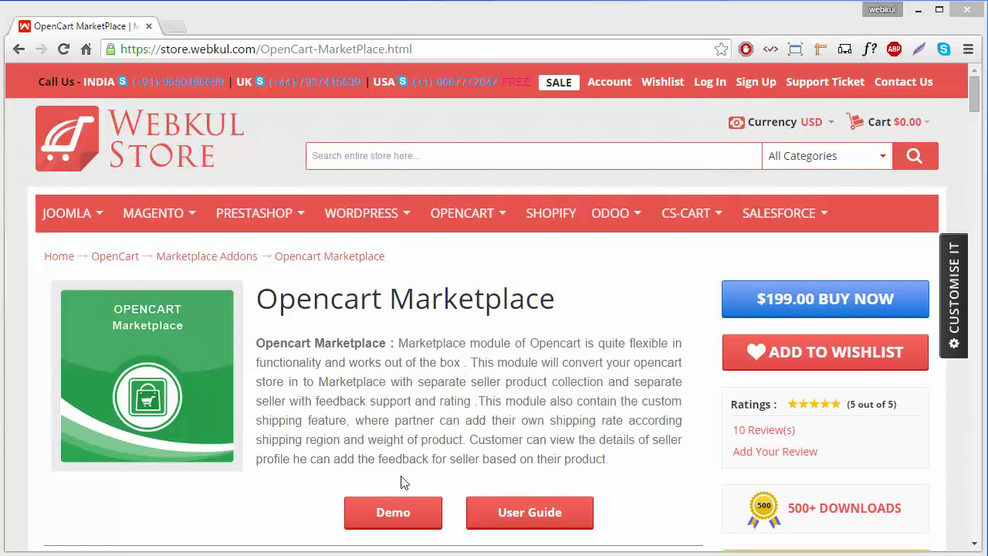
# - Open the Opencart Marketplace admin demo and log in with the username demo and the account password
pyautogui.click(397, 513)
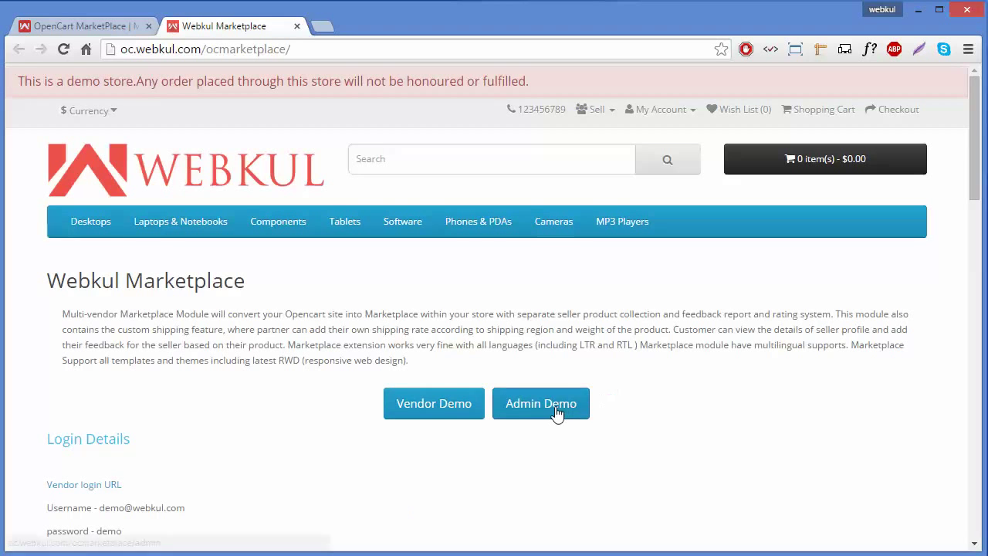
pyautogui.click(558, 412)
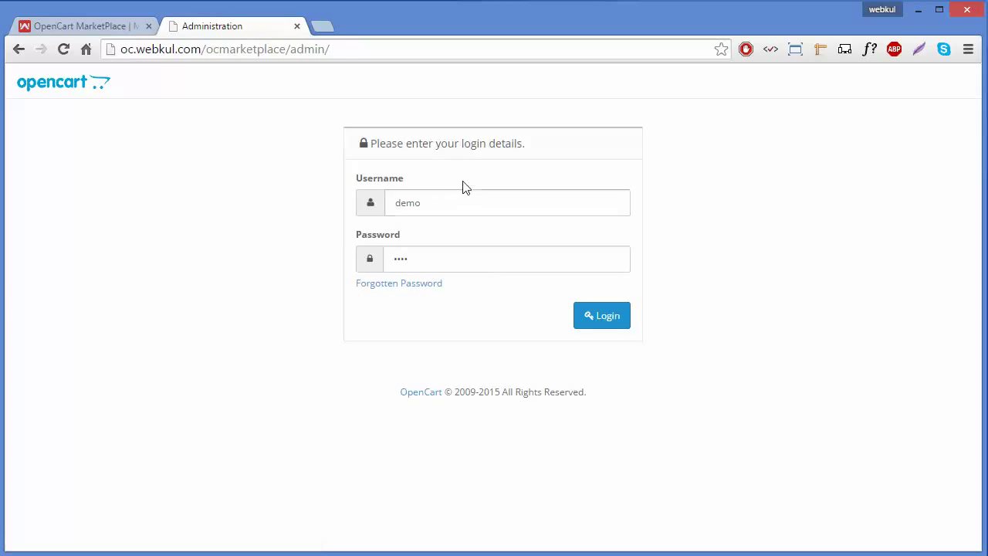
pyautogui.click(457, 202)
pyautogui.press('BackSpace')
pyautogui.press('BackSpace')
pyautogui.press('BackSpace')
pyautogui.press('BackSpace')
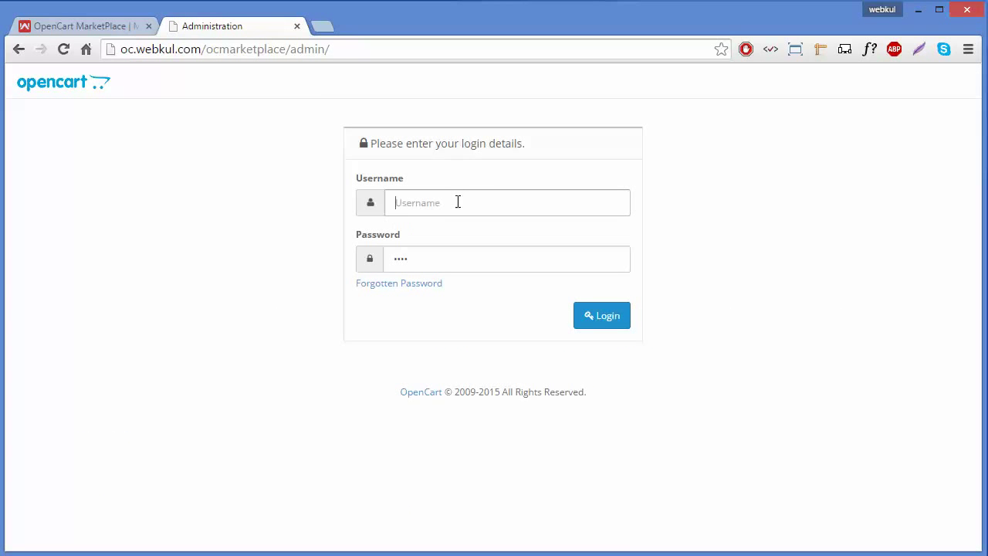
pyautogui.write('demo')
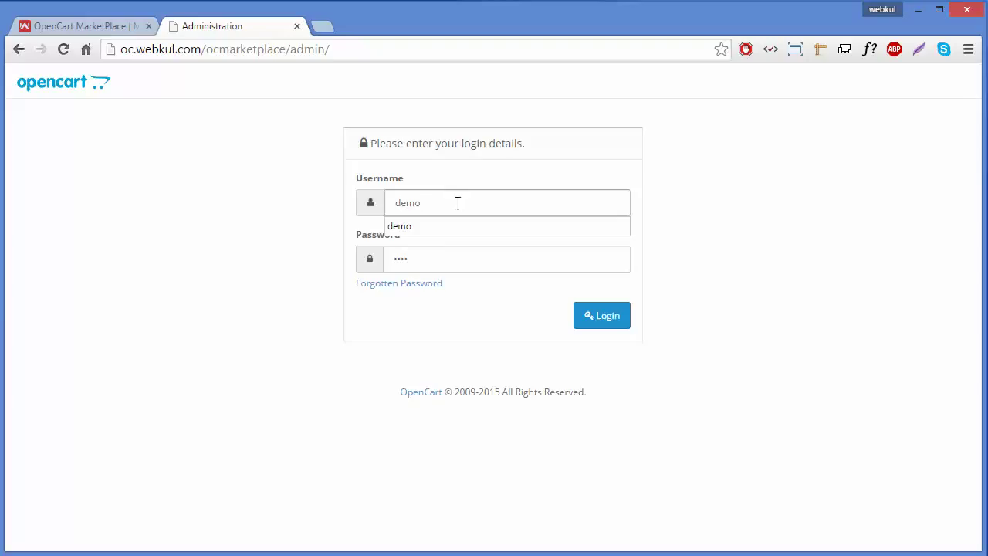
pyautogui.click(432, 259)
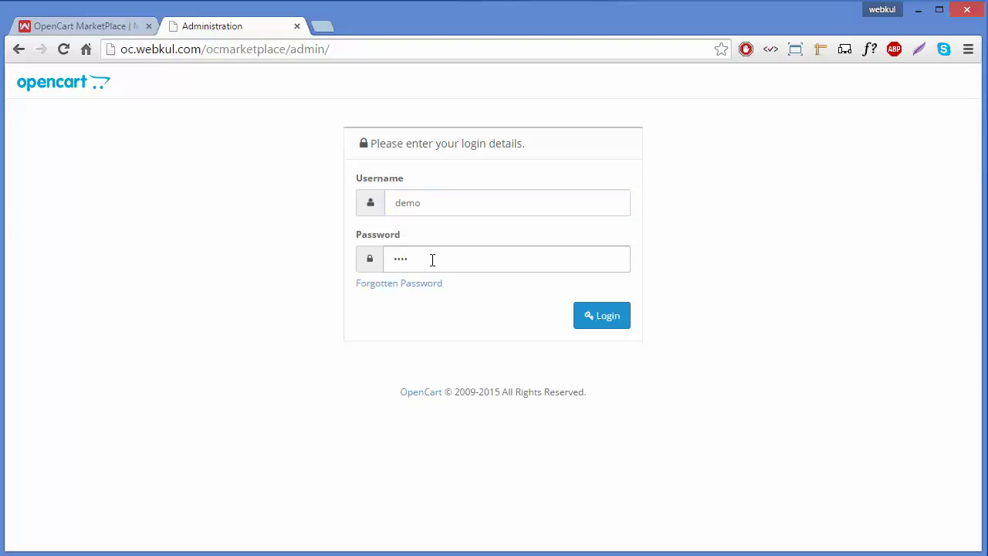
pyautogui.press('BackSpace')
pyautogui.press('BackSpace')
pyautogui.write('d')
pyautogui.click(602, 320)
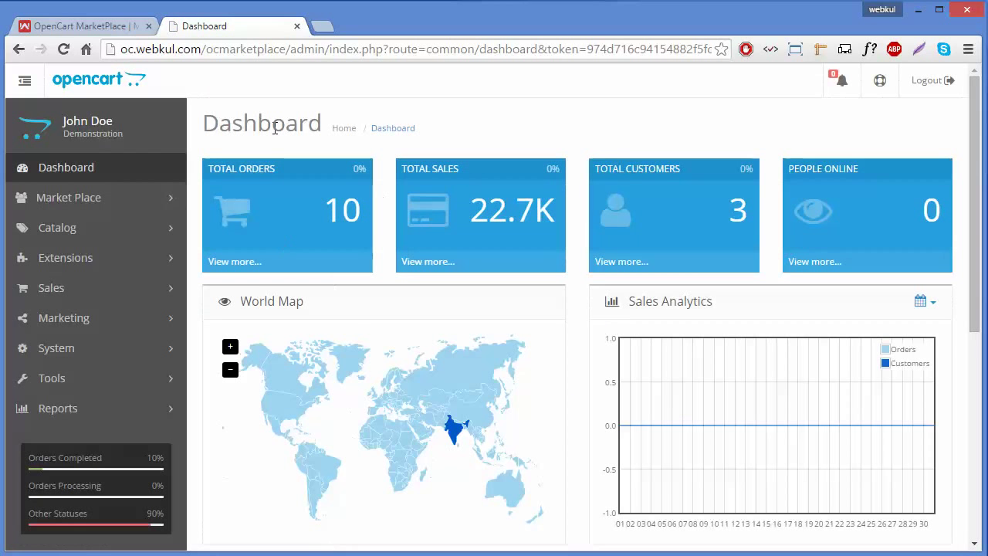
# - Open the Market Place module from the installed extensions for editing and show its Sell settings
pyautogui.click(108, 272)
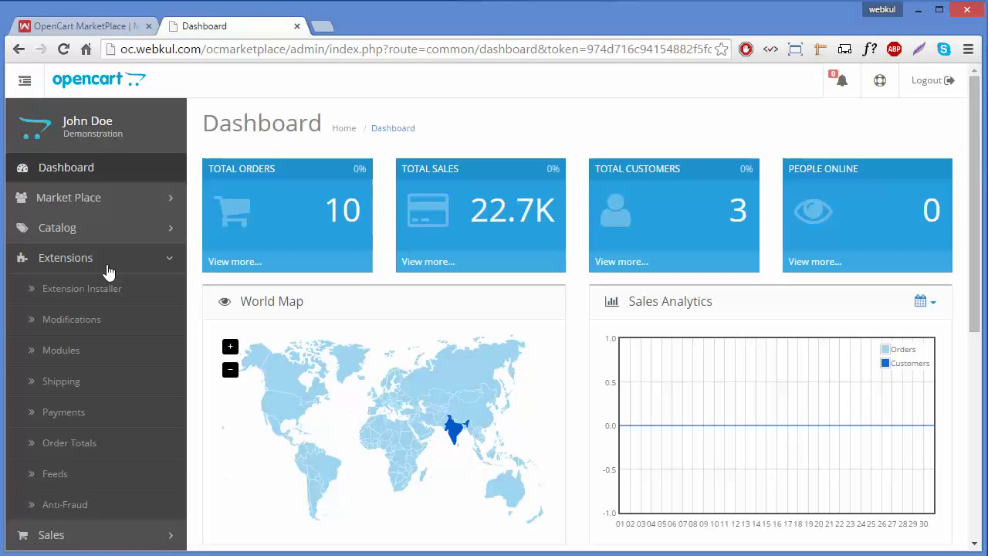
pyautogui.click(101, 361)
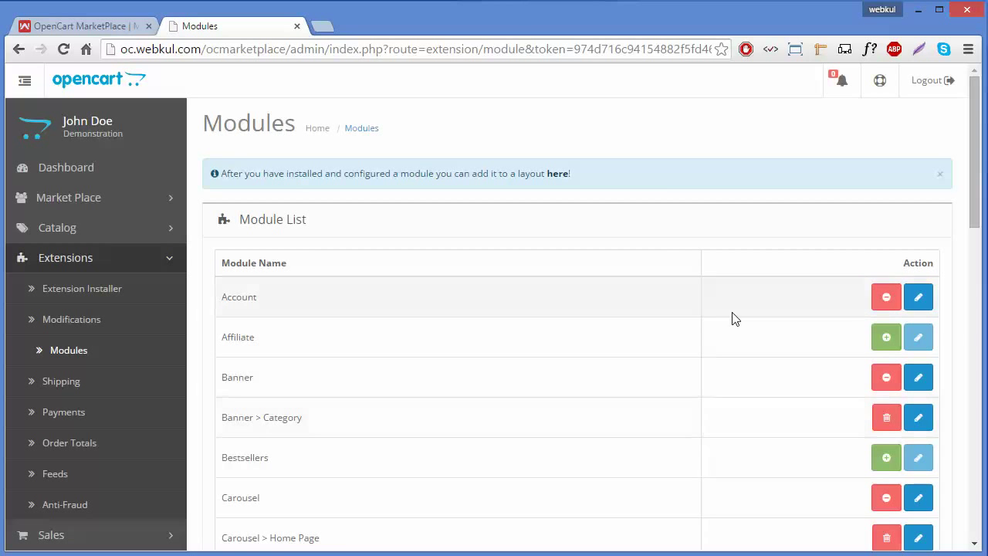
pyautogui.moveTo(975, 178); pyautogui.dragTo(973, 428)
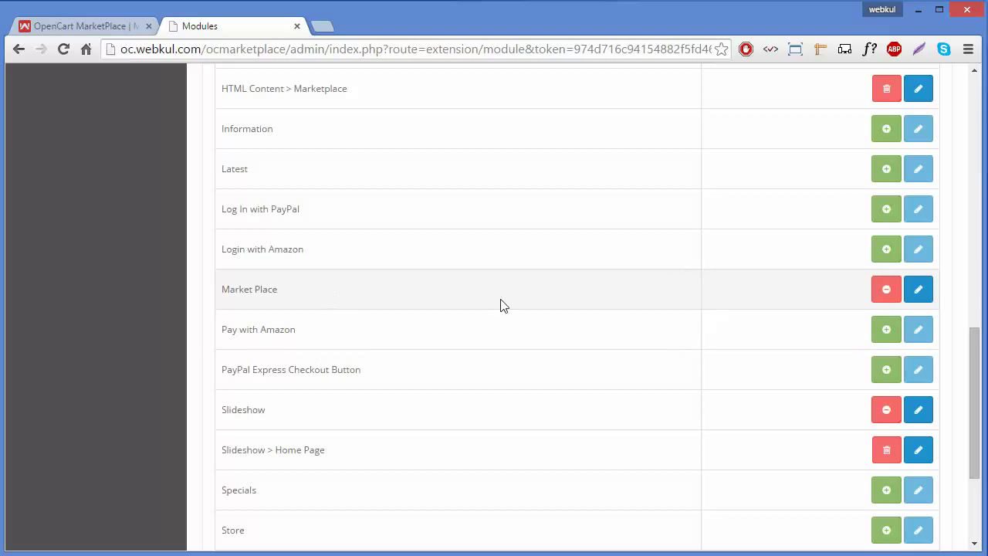
pyautogui.click(917, 300)
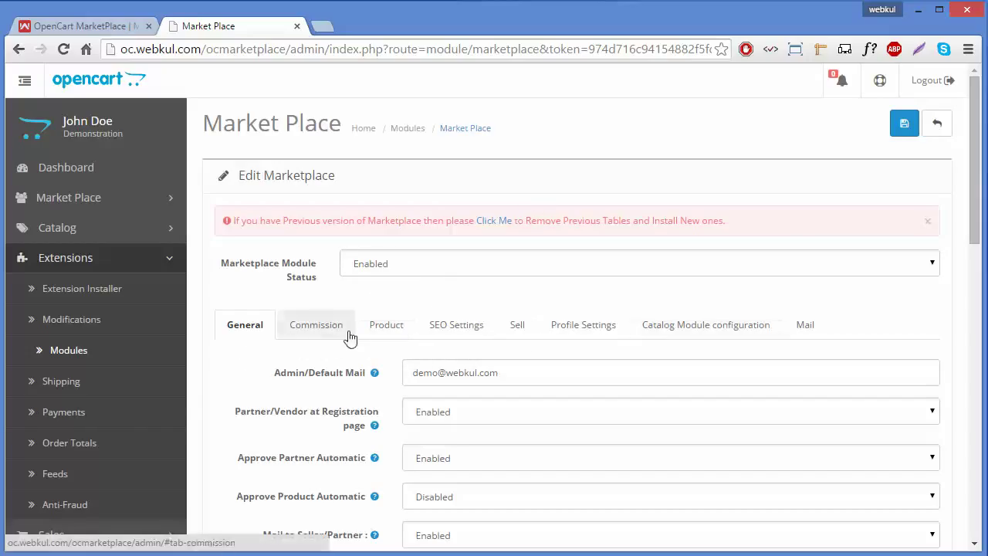
pyautogui.click(517, 332)
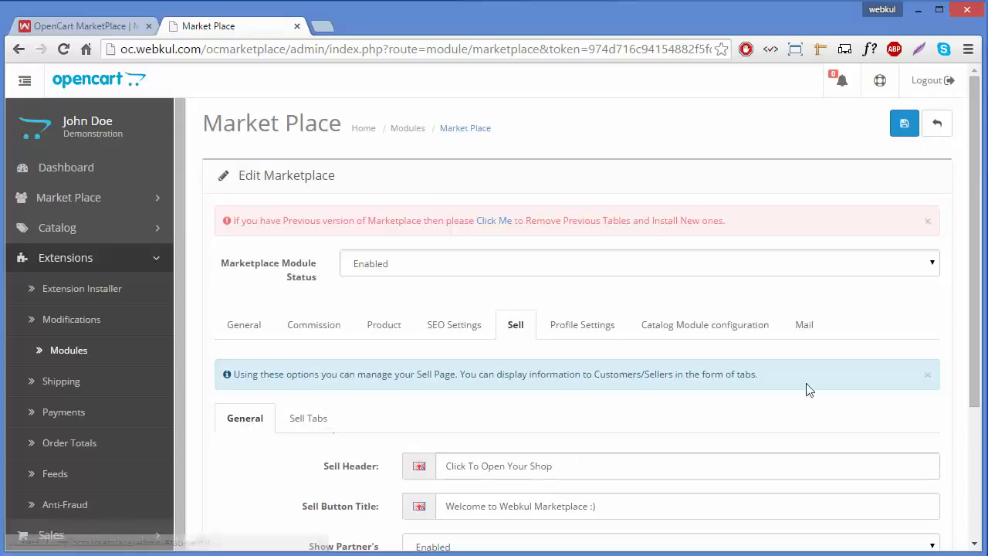
pyautogui.moveTo(975, 292); pyautogui.dragTo(977, 382)
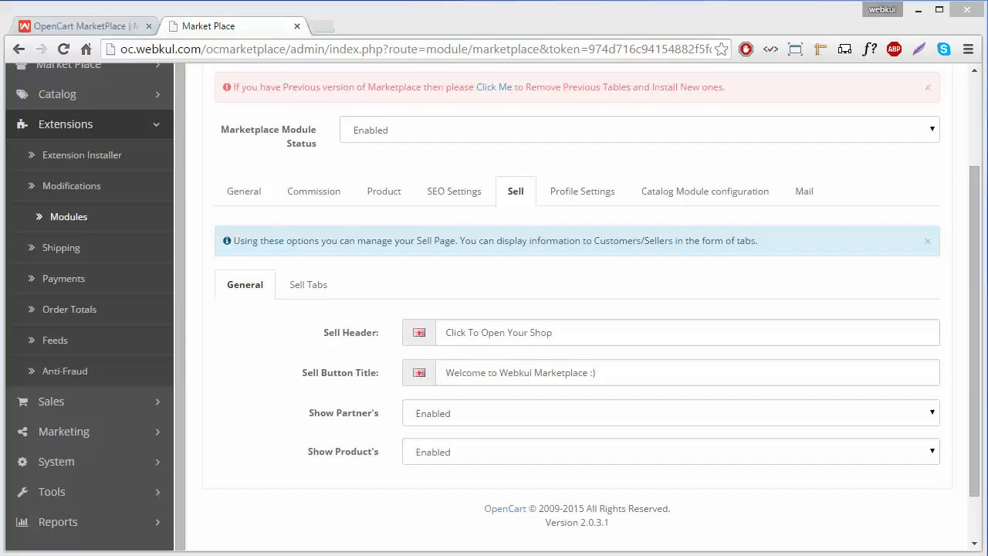
# - Replace the Sell Header text with "click to open a shop"
pyautogui.click(571, 333)
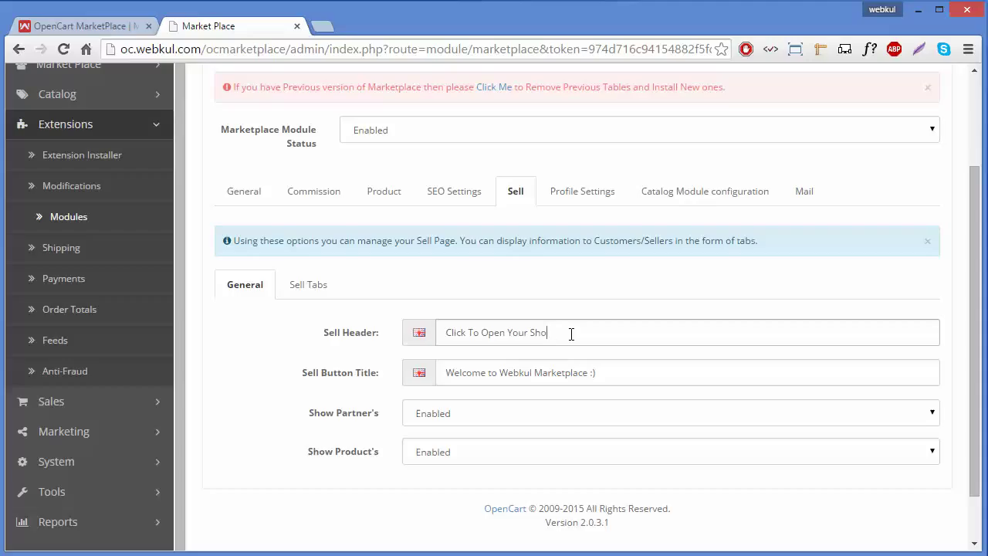
pyautogui.press('BackSpace')
pyautogui.press('BackSpace')
pyautogui.press('BackSpace')
pyautogui.press('BackSpace')
pyautogui.press('BackSpace')
pyautogui.press('BackSpace')
pyautogui.press('BackSpace')
pyautogui.press('BackSpace')
pyautogui.press('BackSpace')
pyautogui.press('BackSpace')
pyautogui.press('BackSpace')
pyautogui.press('BackSpace')
pyautogui.press('BackSpace')
pyautogui.press('BackSpace')
pyautogui.press('BackSpace')
pyautogui.press('BackSpace')
pyautogui.press('BackSpace')
pyautogui.press('BackSpace')
pyautogui.press('BackSpace')
pyautogui.press('BackSpace')
pyautogui.click(591, 338)
pyautogui.write('cl')
pyautogui.write('ick to')
pyautogui.write(' open')
pyautogui.write(' a ne')
pyautogui.write('w seo')
pyautogui.press('BackSpace')
pyautogui.press('BackSpace')
pyautogui.press('BackSpace')
pyautogui.press('BackSpace')
pyautogui.press('BackSpace')
pyautogui.press('BackSpace')
pyautogui.press('BackSpace')
pyautogui.press('BackSpace')
pyautogui.press('BackSpace')
pyautogui.press('BackSpace')
pyautogui.press('BackSpace')
pyautogui.press('BackSpace')
pyautogui.press('BackSpace')
pyautogui.press('BackSpace')
pyautogui.press('BackSpace')
pyautogui.press('BackSpace')
pyautogui.press('BackSpace')
pyautogui.write('cl')
pyautogui.write('ick')
pyautogui.write(' to ow')
pyautogui.write('n a shop')
pyautogui.press('BackSpace')
pyautogui.press('BackSpace')
pyautogui.press('BackSpace')
pyautogui.press('BackSpace')
pyautogui.press('BackSpace')
pyautogui.press('BackSpace')
pyautogui.press('BackSpace')
pyautogui.press('BackSpace')
pyautogui.press('BackSpace')
pyautogui.press('BackSpace')
pyautogui.press('BackSpace')
pyautogui.press('BackSpace')
pyautogui.press('BackSpace')
pyautogui.press('BackSpace')
pyautogui.press('BackSpace')
pyautogui.press('BackSpace')
pyautogui.press('BackSpace')
pyautogui.write('click to open a shop')
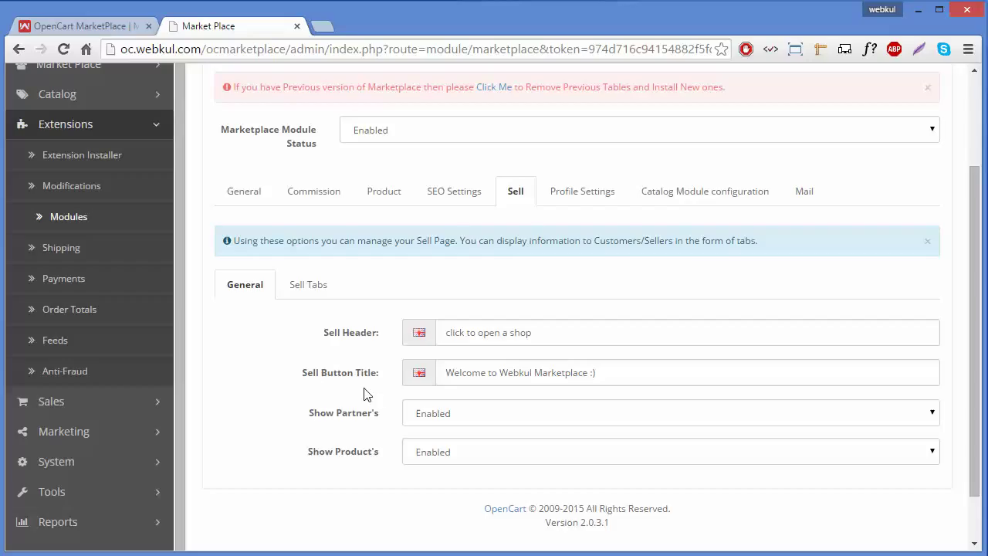
pyautogui.click(608, 370)
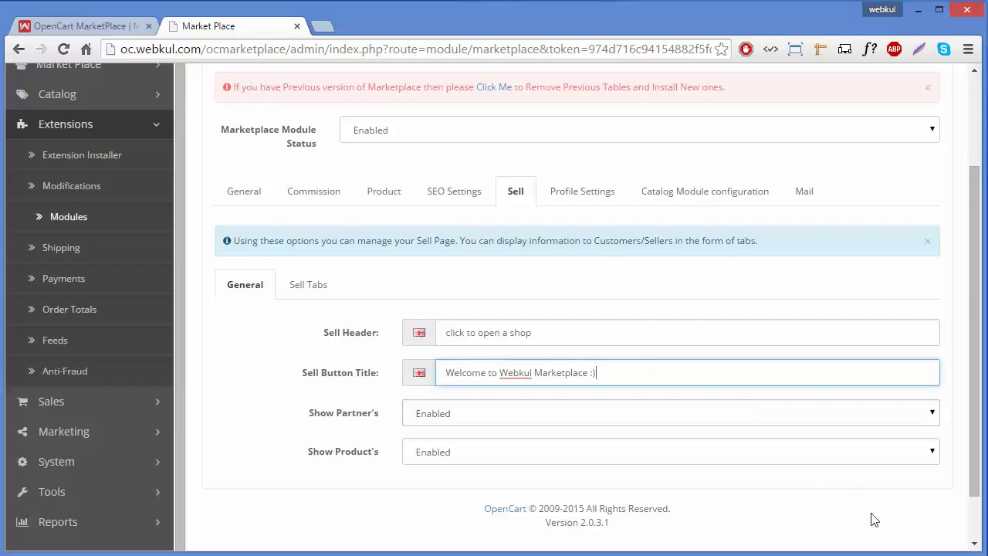
pyautogui.click(587, 522)
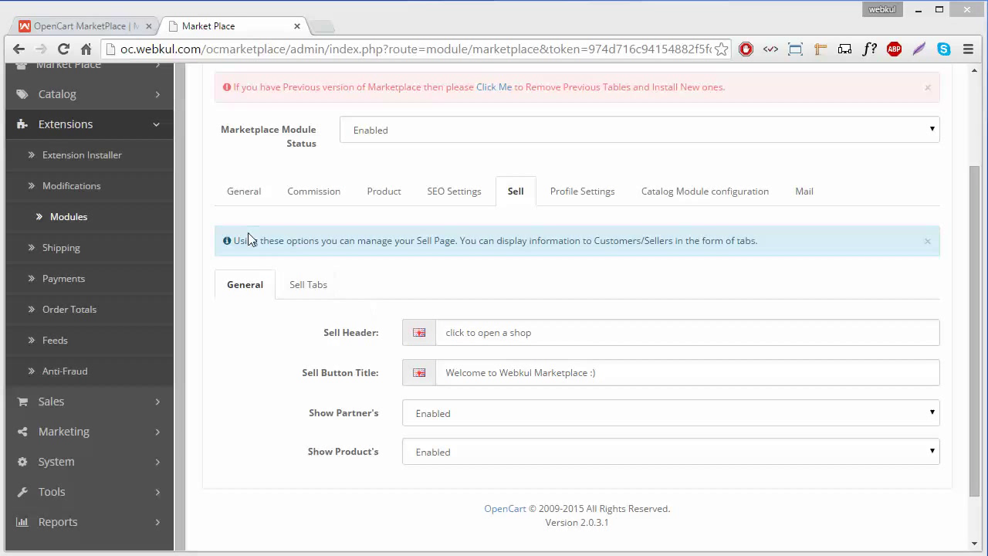
# - Open the storefront demo from the Opencart Marketplace product page and examine the header and button on its Sell page
pyautogui.click(80, 27)
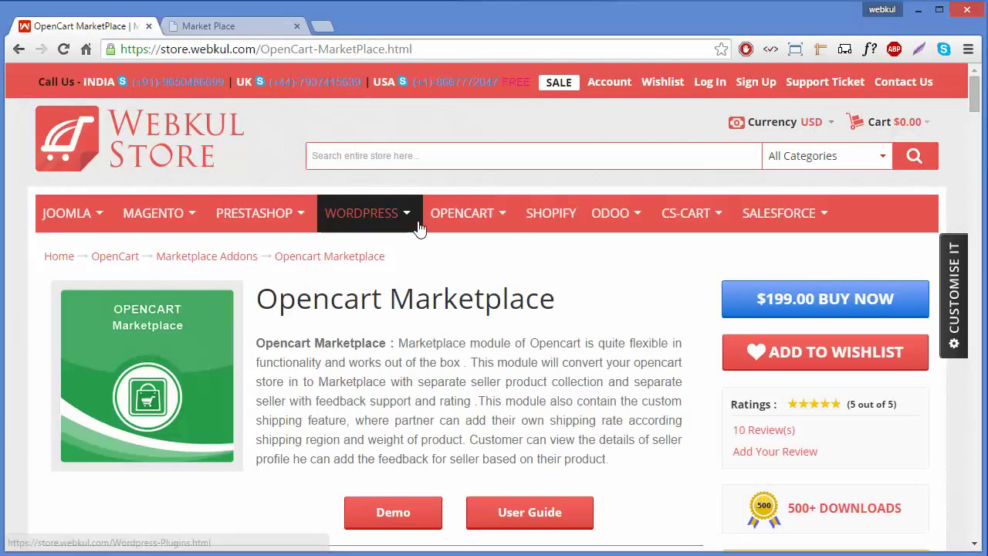
pyautogui.click(404, 518)
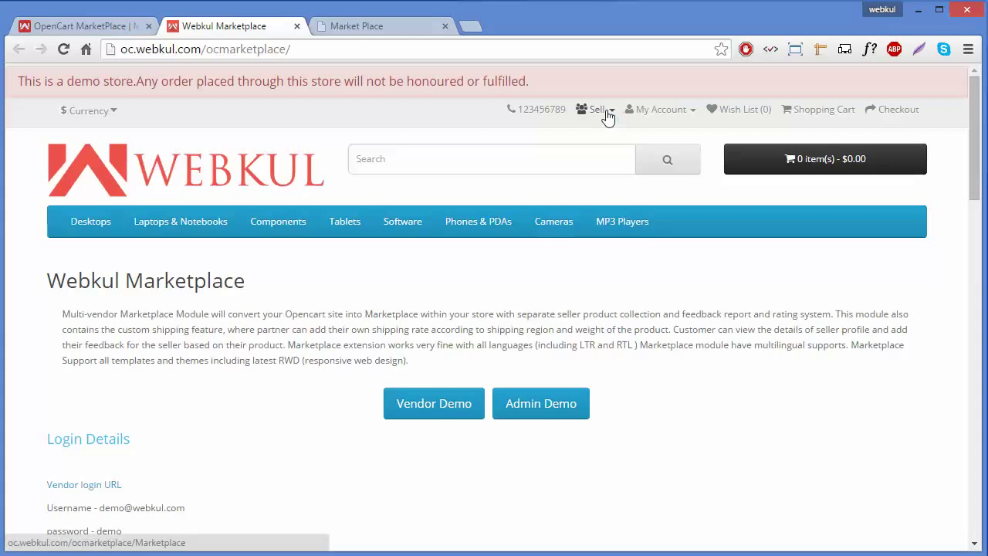
pyautogui.click(608, 114)
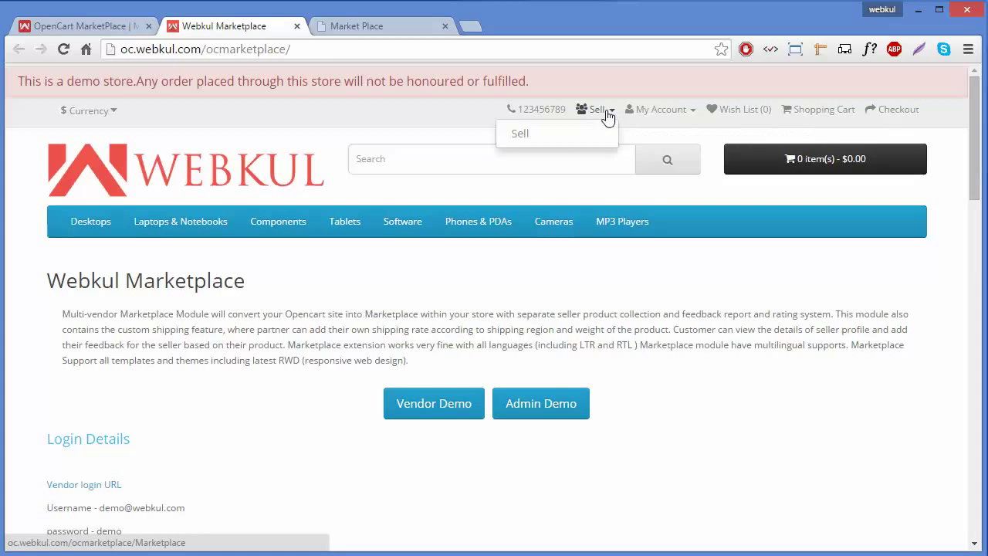
pyautogui.click(548, 142)
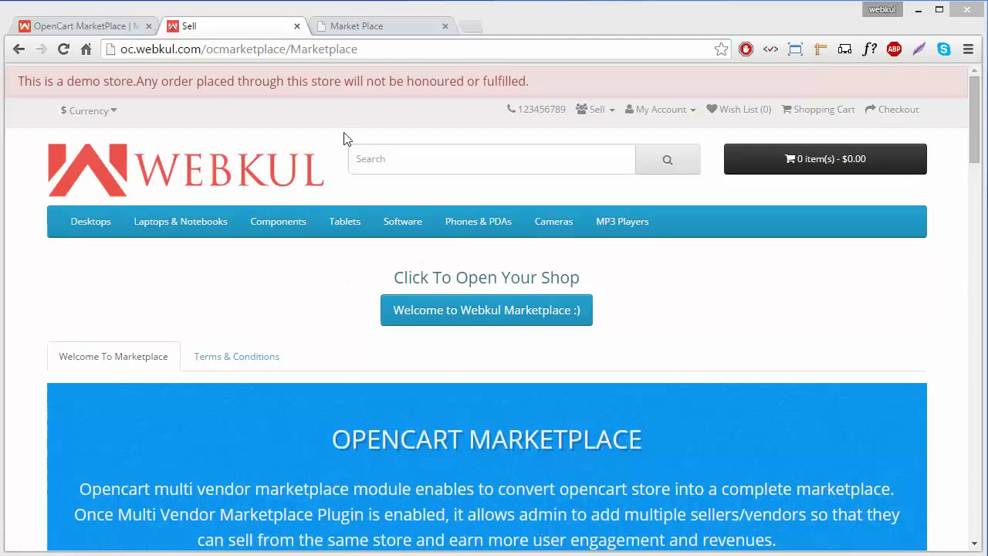
# - Return to the module's Sell settings and review the Show Partner's choices, leaving it on Enabled
pyautogui.click(364, 21)
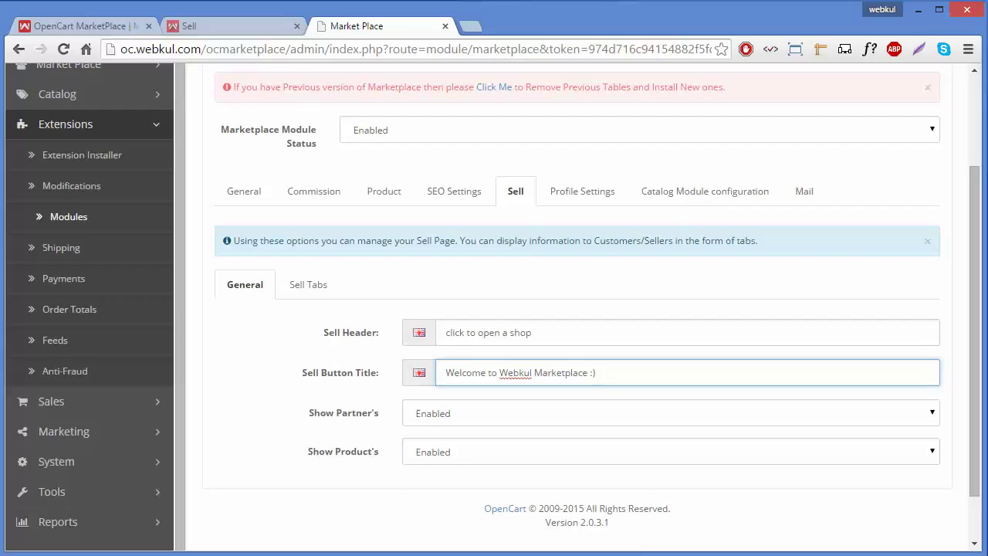
pyautogui.click(456, 422)
pyautogui.click(449, 450)
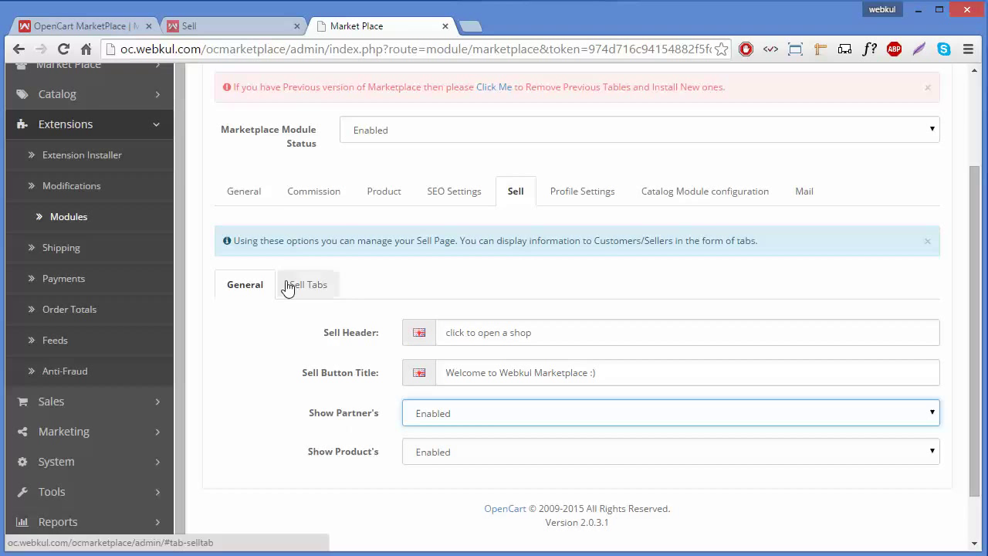
# - Examine the Long Time Sellers section on the storefront's Sell page
pyautogui.click(211, 25)
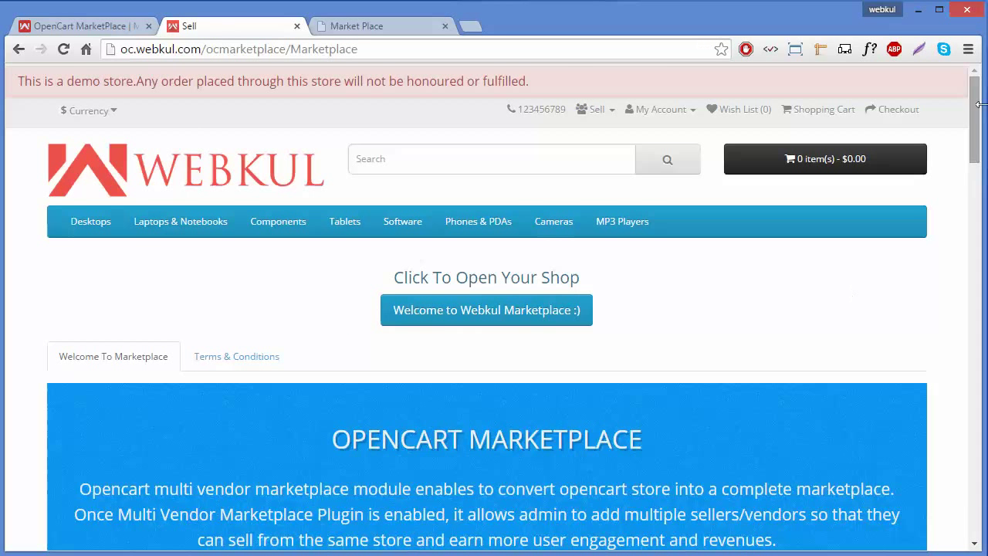
pyautogui.moveTo(977, 118); pyautogui.dragTo(962, 316)
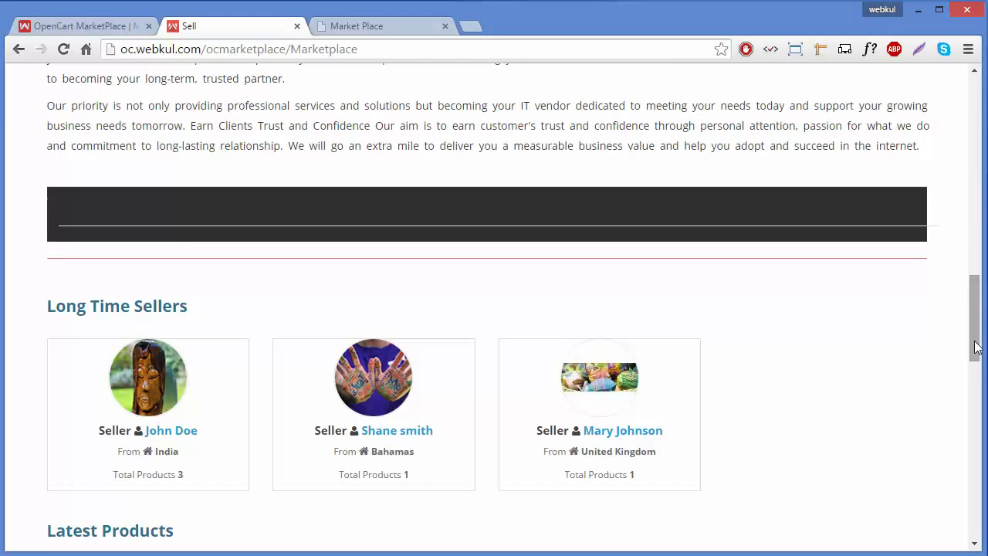
pyautogui.moveTo(976, 347); pyautogui.dragTo(971, 220)
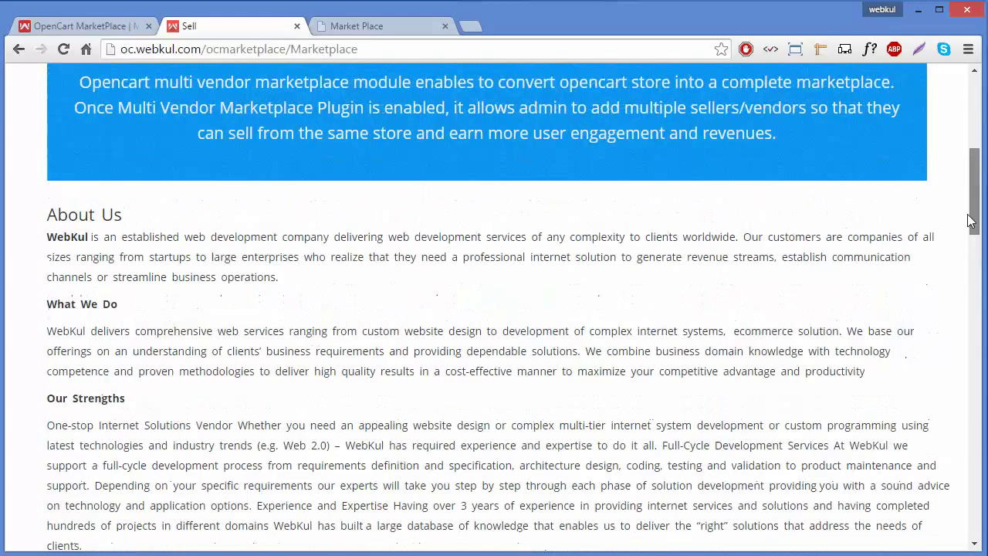
# - Set Show Partner's to Disabled in the Market Place module's Sell settings and save the module
pyautogui.click(376, 26)
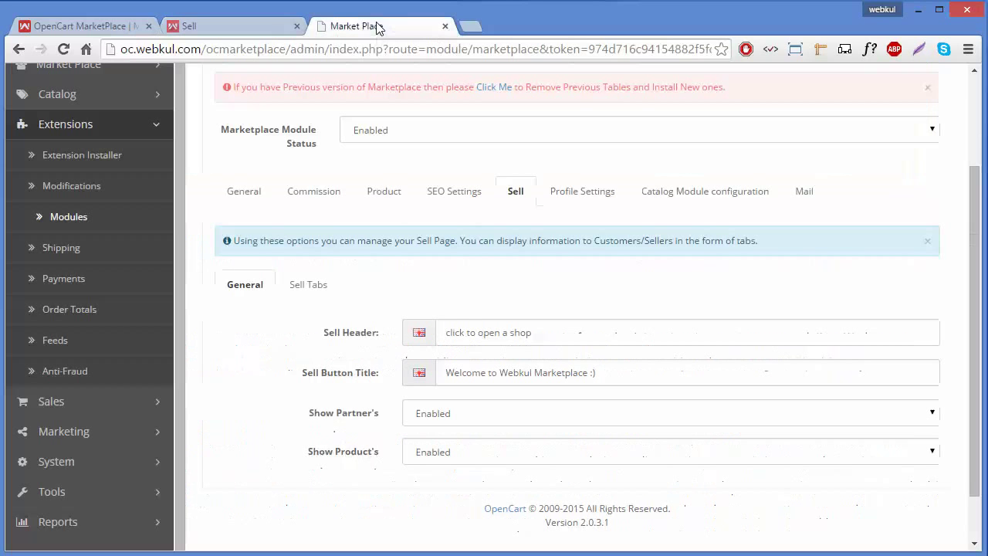
pyautogui.click(443, 420)
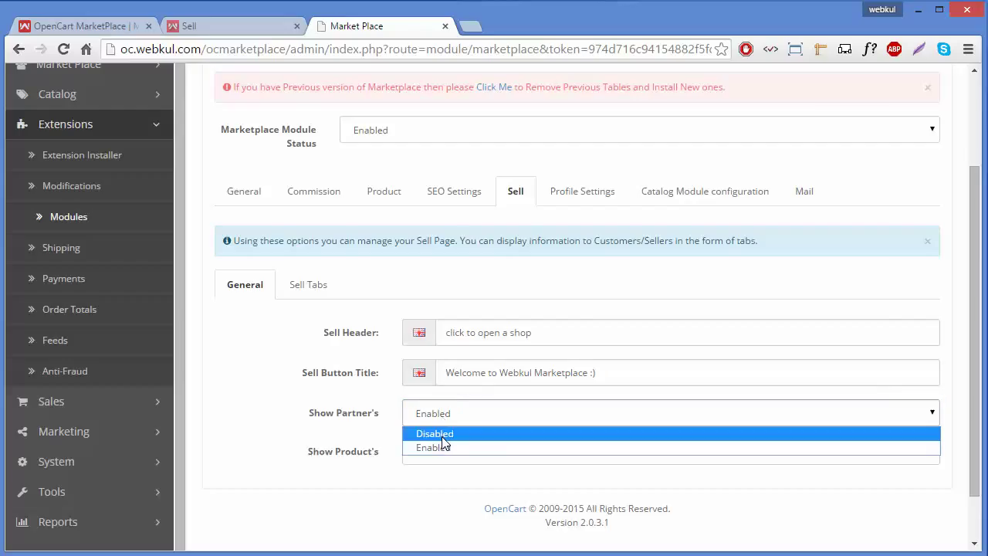
pyautogui.click(442, 434)
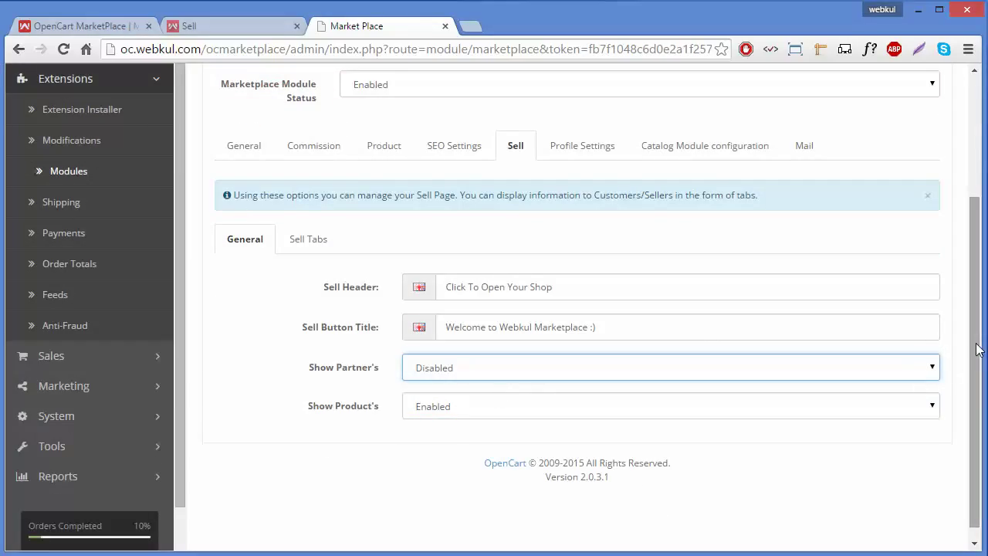
pyautogui.moveTo(976, 349); pyautogui.dragTo(975, 211)
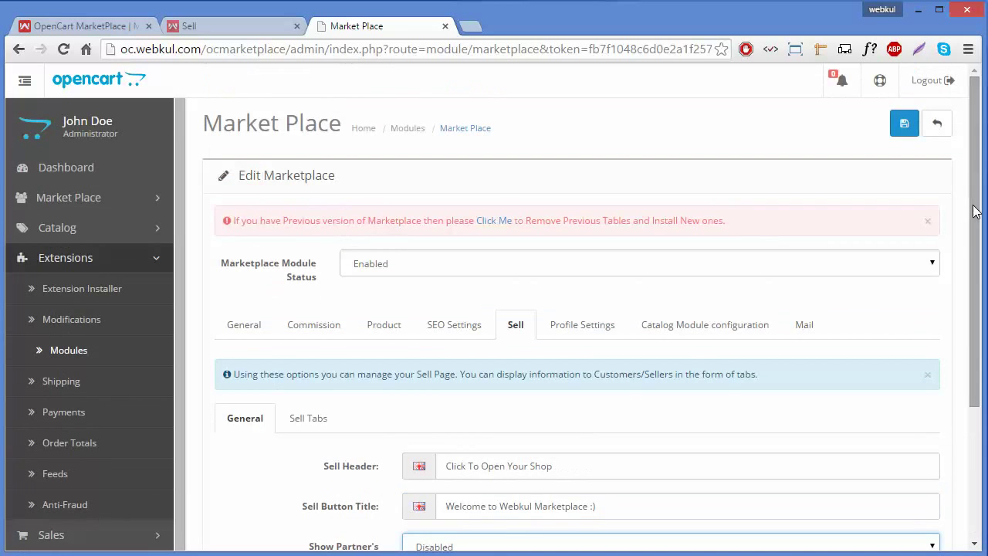
pyautogui.click(909, 132)
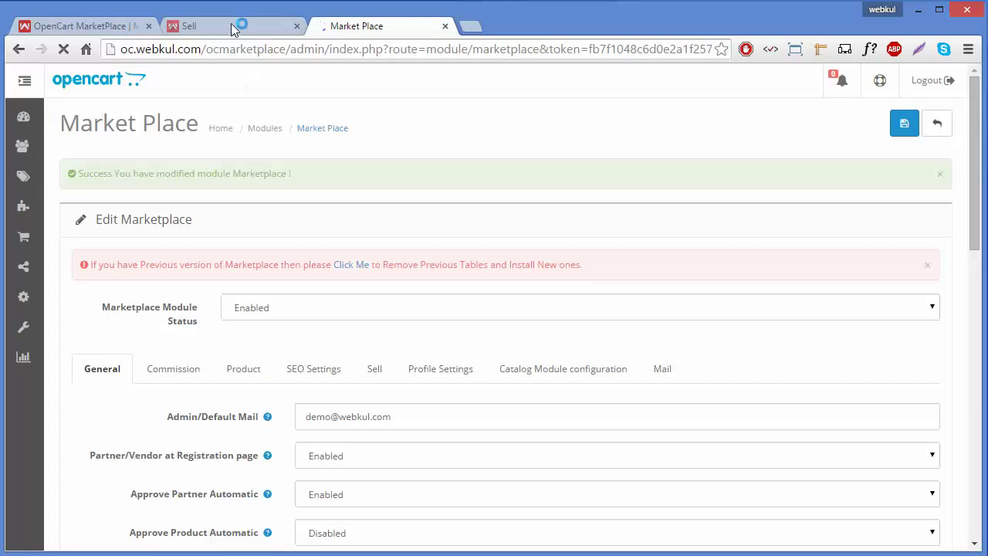
# - Reload the storefront's Sell page and check how it is displayed with the saved settings
pyautogui.click(230, 25)
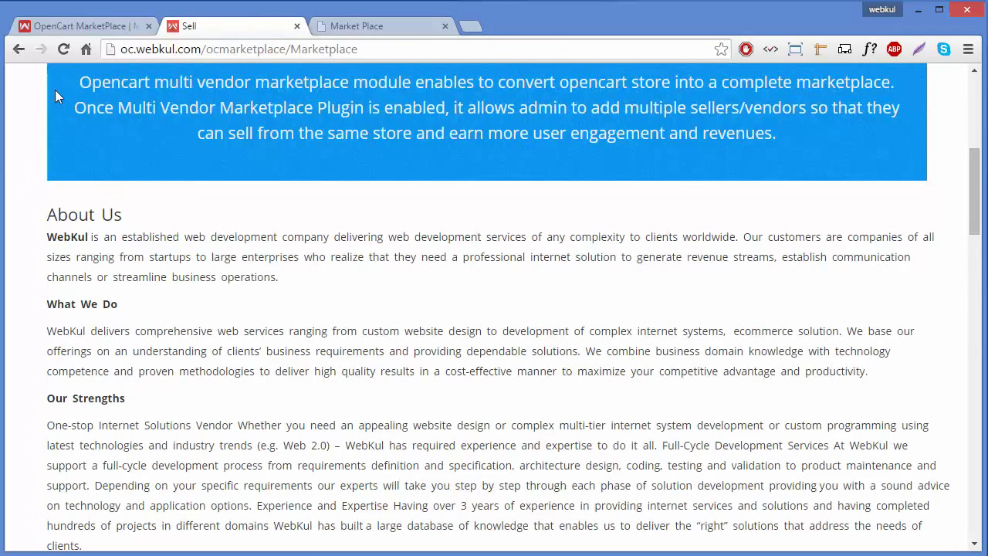
pyautogui.click(63, 49)
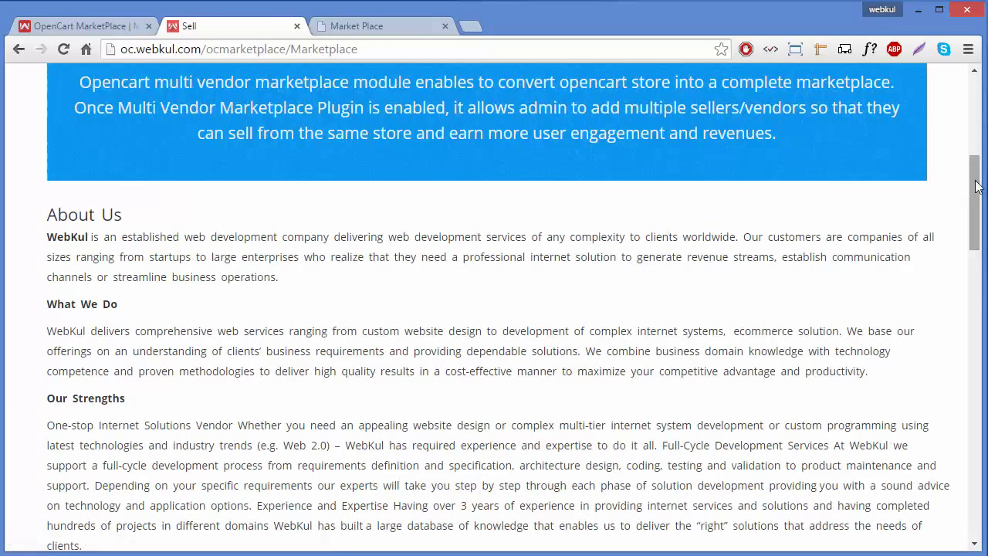
pyautogui.moveTo(976, 186); pyautogui.dragTo(949, 84)
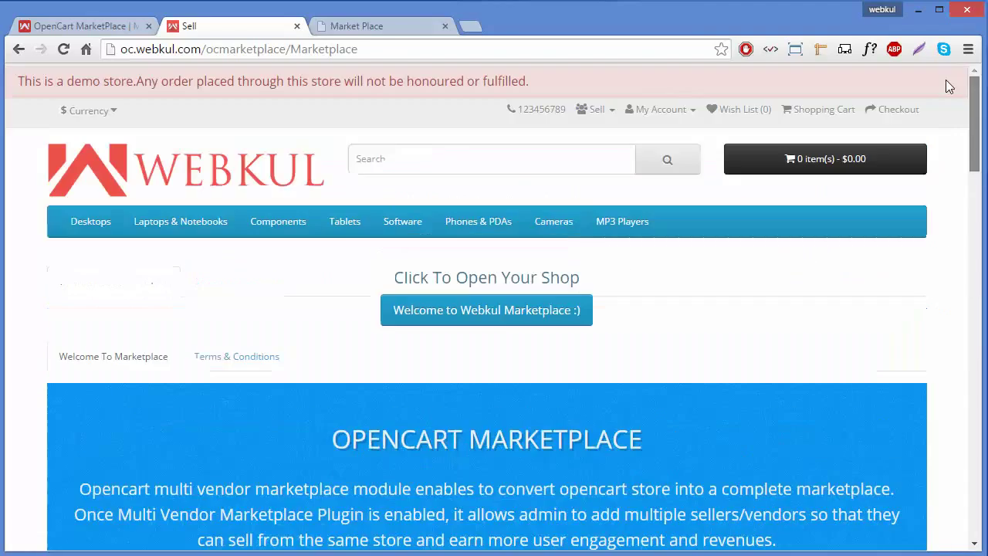
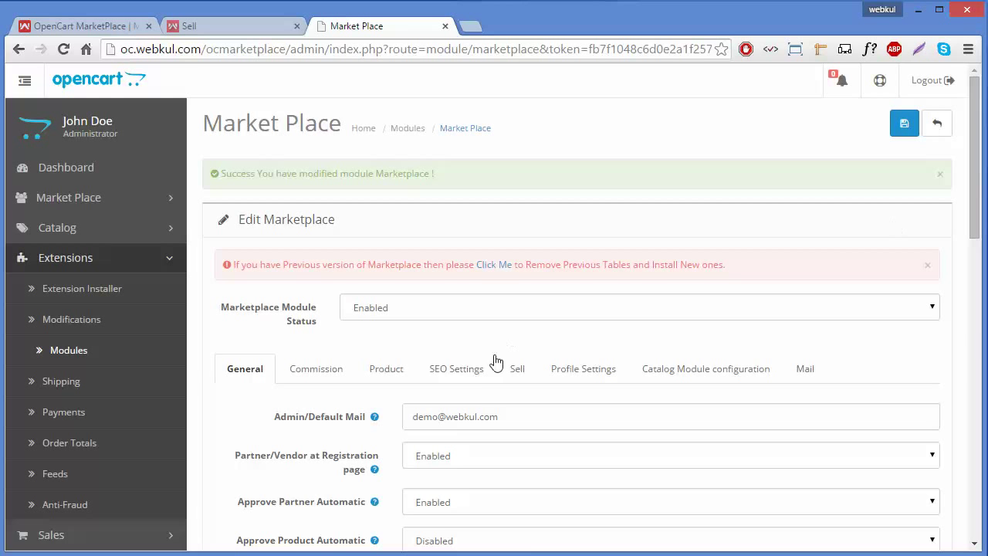
# - Set Show Partner's to Enabled in the module's Sell settings and review the Show Product's choices, leaving it on Enabled
pyautogui.click(518, 369)
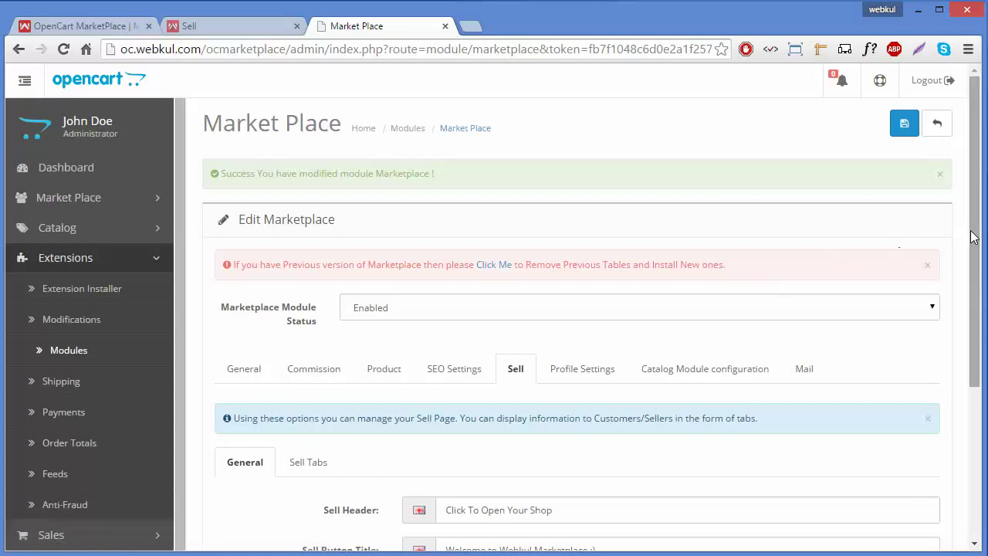
pyautogui.moveTo(973, 238); pyautogui.dragTo(963, 376)
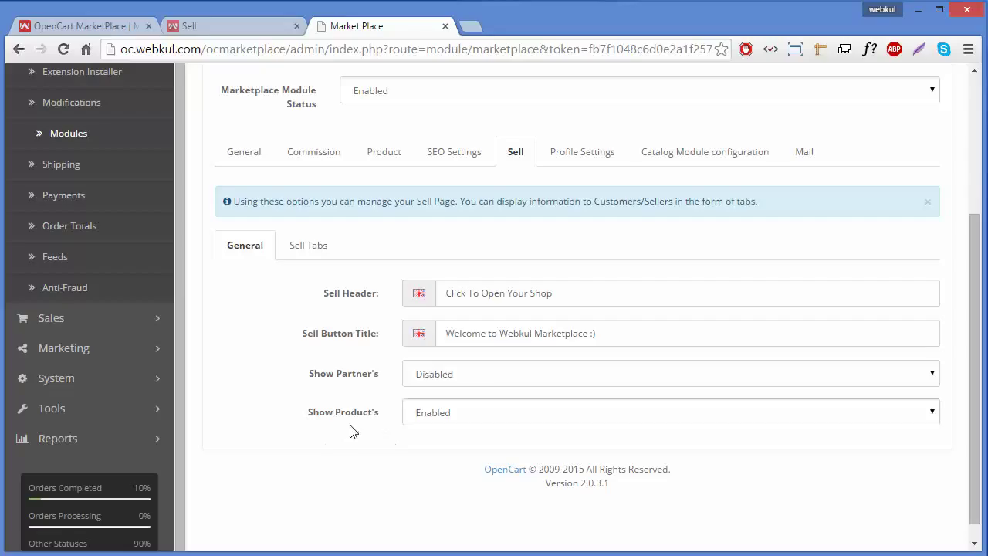
pyautogui.click(440, 381)
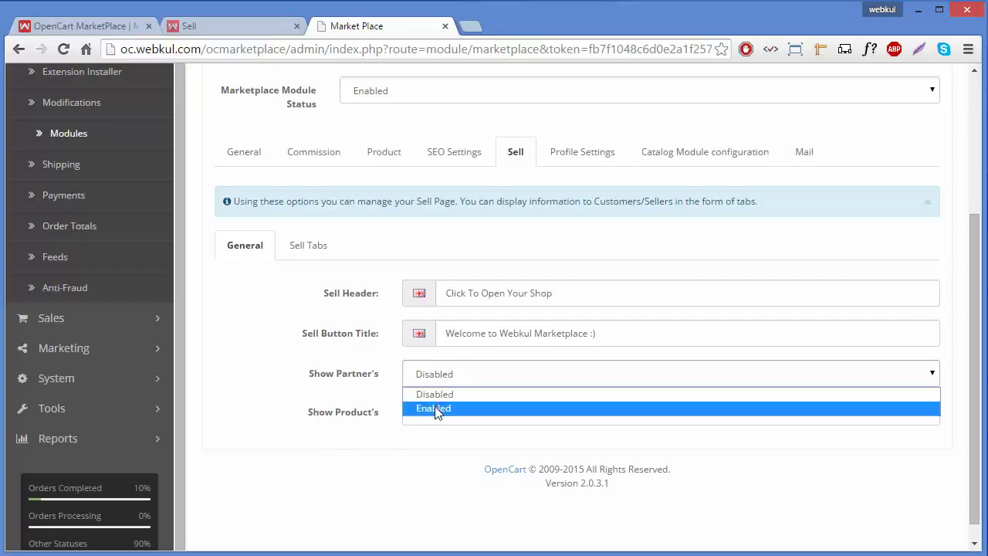
pyautogui.click(429, 407)
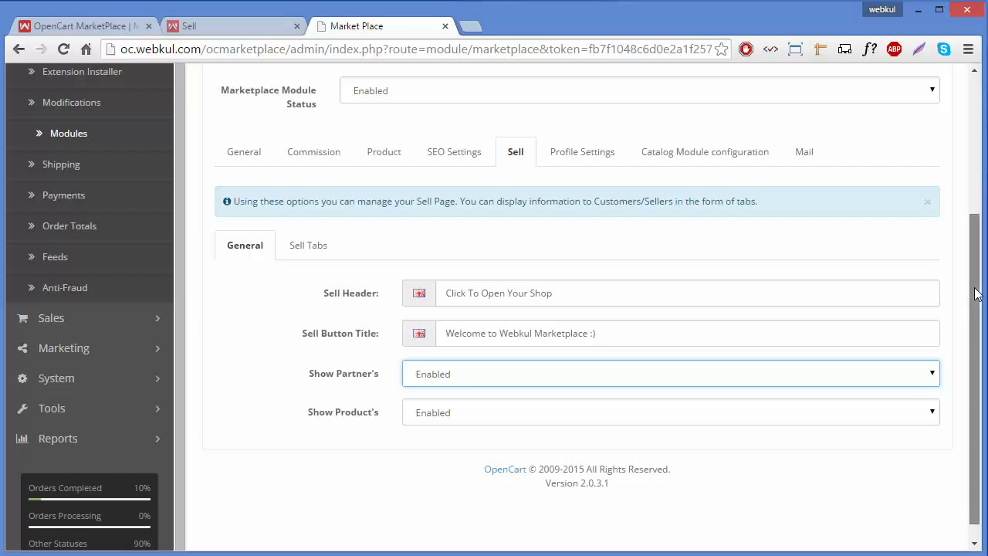
pyautogui.scroll(-1, 975, 293)
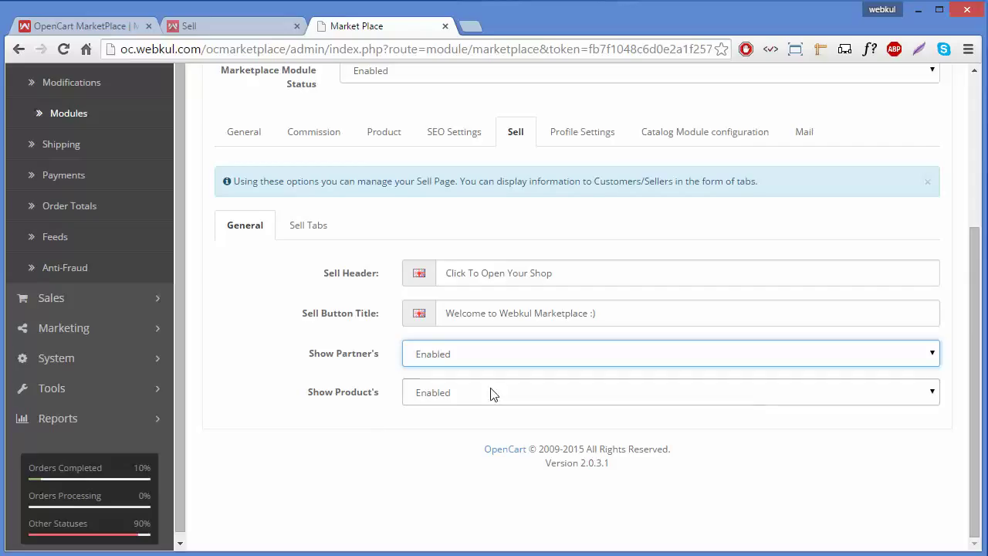
pyautogui.click(404, 396)
pyautogui.click(403, 426)
pyautogui.click(403, 431)
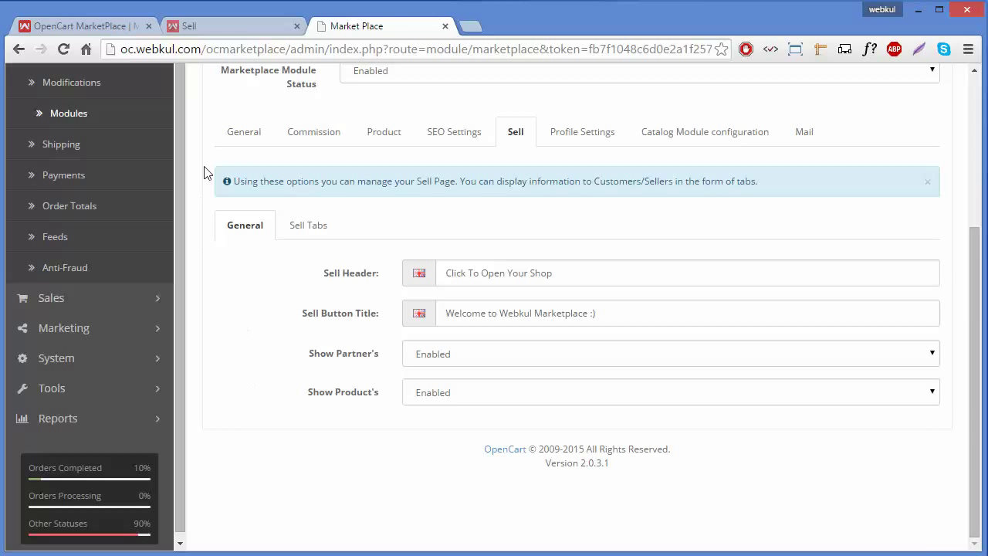
# - Reload the storefront's Sell page and examine its Latest Products section
pyautogui.click(235, 24)
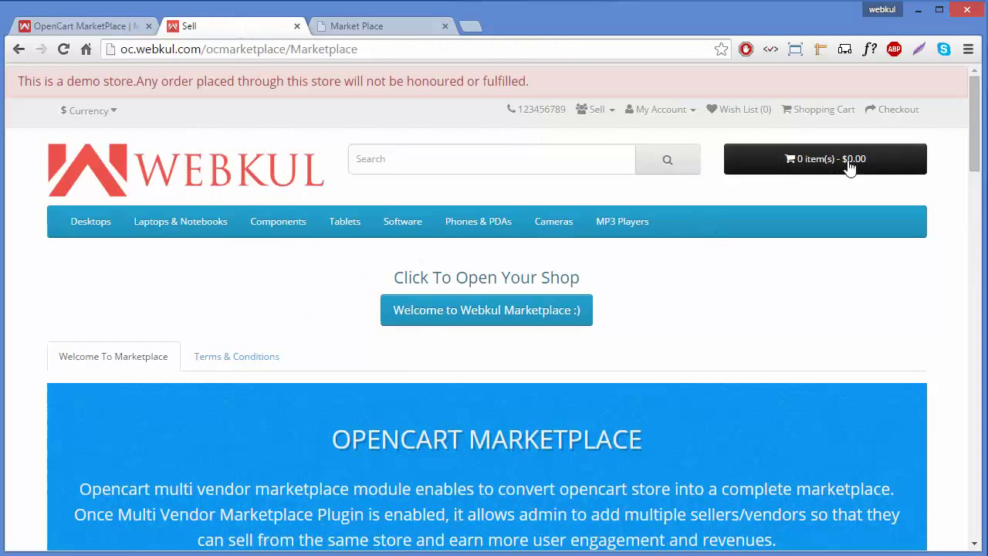
pyautogui.click(65, 53)
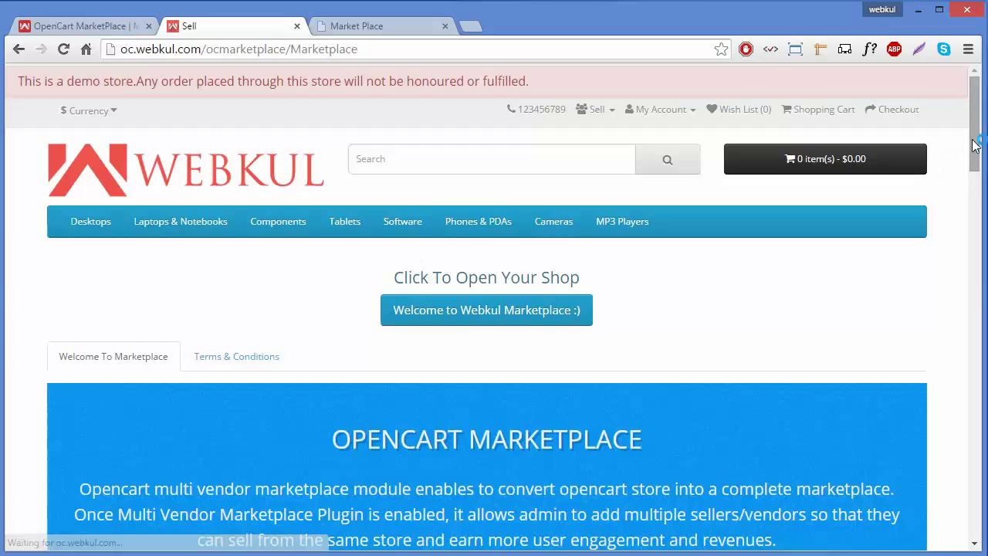
pyautogui.moveTo(978, 149); pyautogui.dragTo(962, 404)
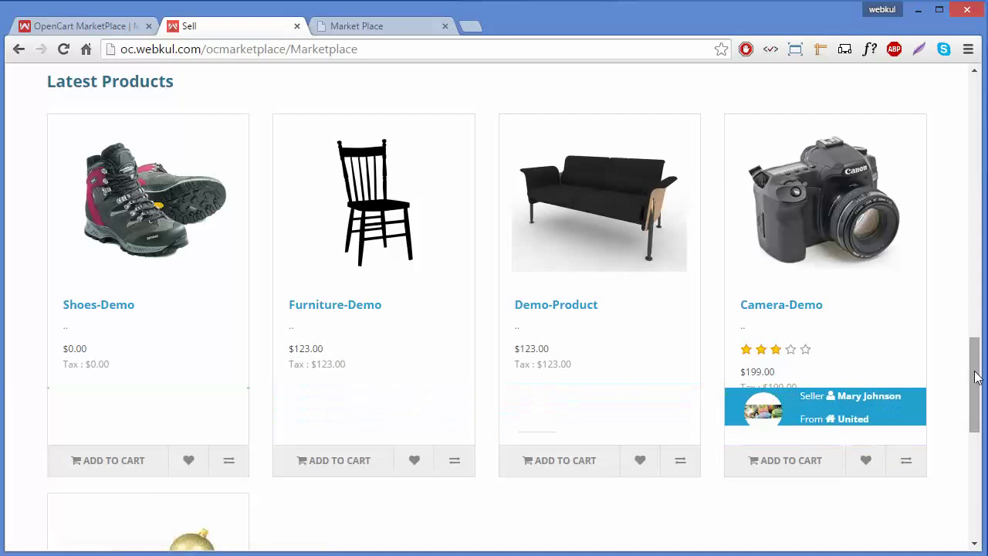
pyautogui.moveTo(973, 375); pyautogui.dragTo(969, 420)
pyautogui.scroll(-3, 877, 430)
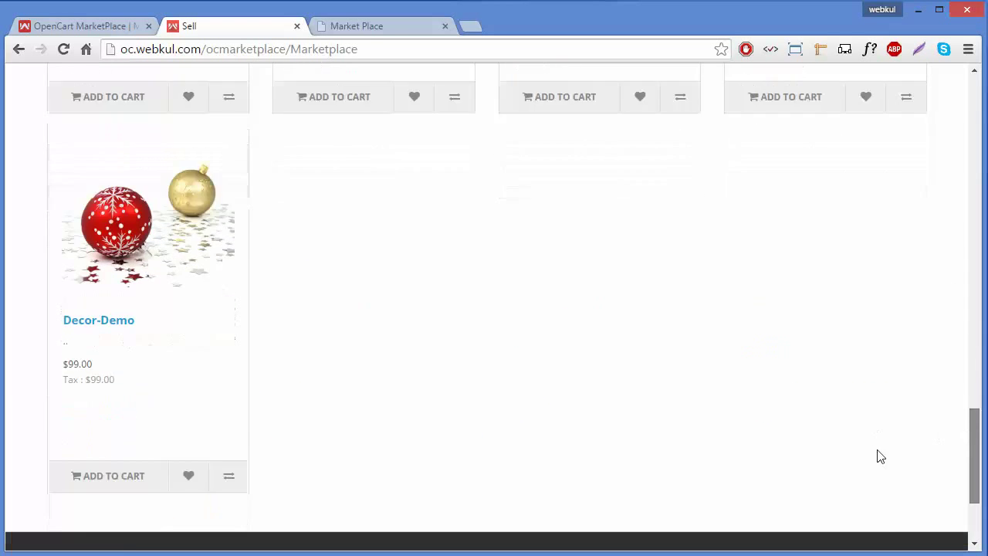
pyautogui.scroll(10, 893, 474)
pyautogui.scroll(-5, 894, 334)
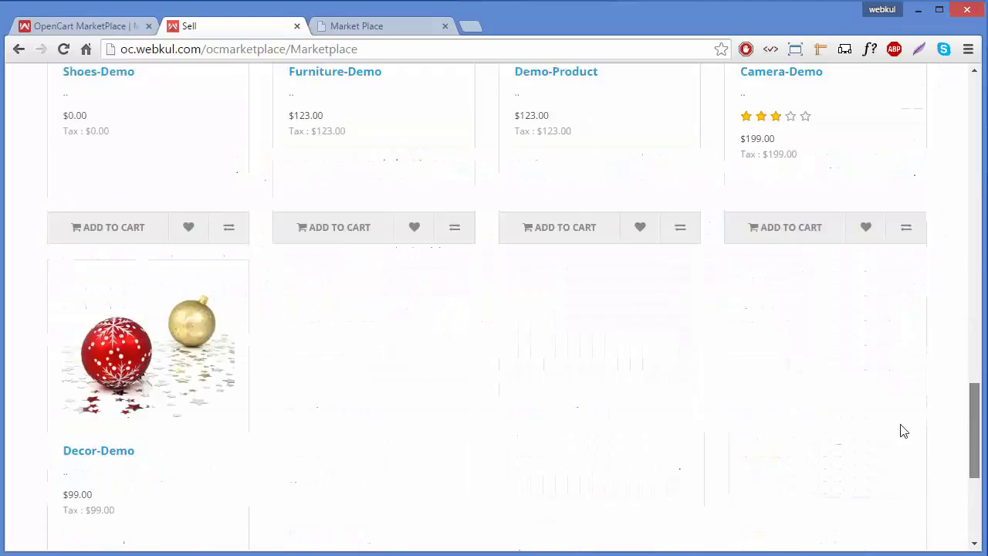
pyautogui.scroll(15, 900, 430)
pyautogui.scroll(3, 883, 139)
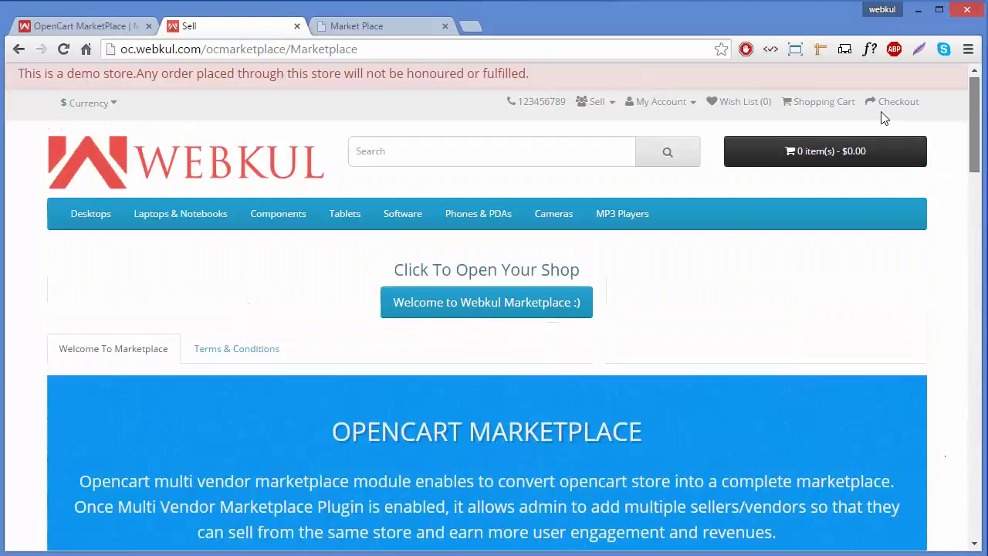
pyautogui.scroll(-5, 880, 184)
pyautogui.scroll(5, 880, 155)
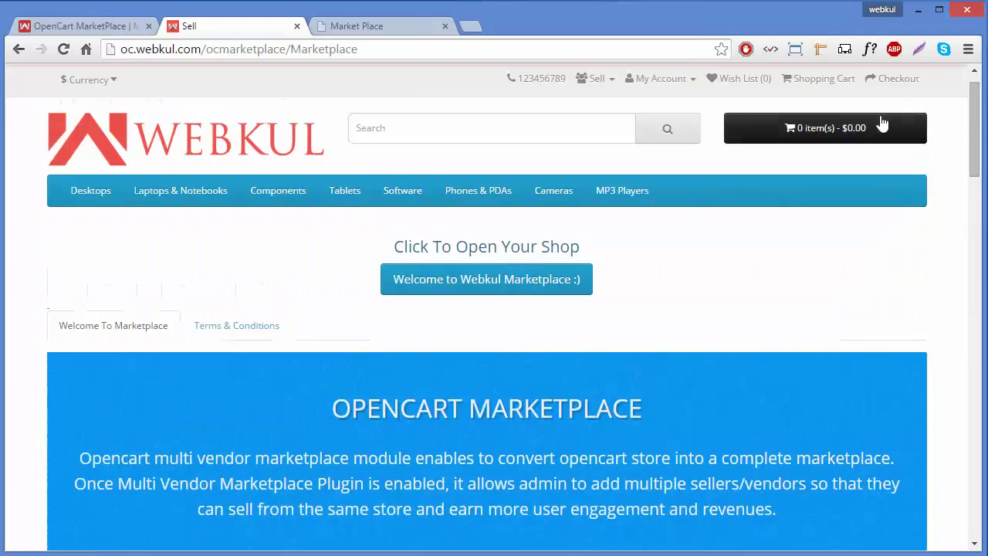
# - Set Show Product's to Disabled in the Market Place module's Sell settings and save the module
pyautogui.click(349, 24)
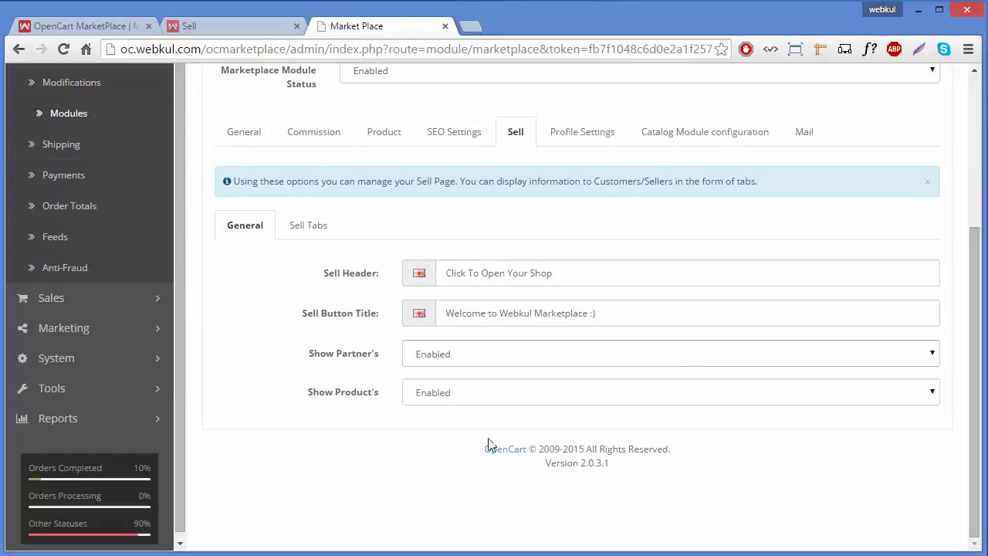
pyautogui.click(445, 393)
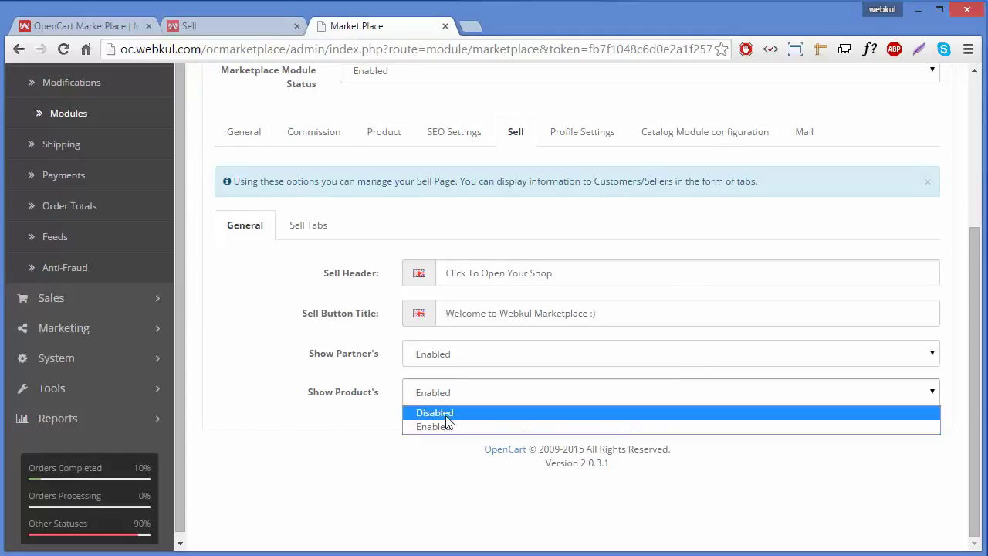
pyautogui.click(446, 418)
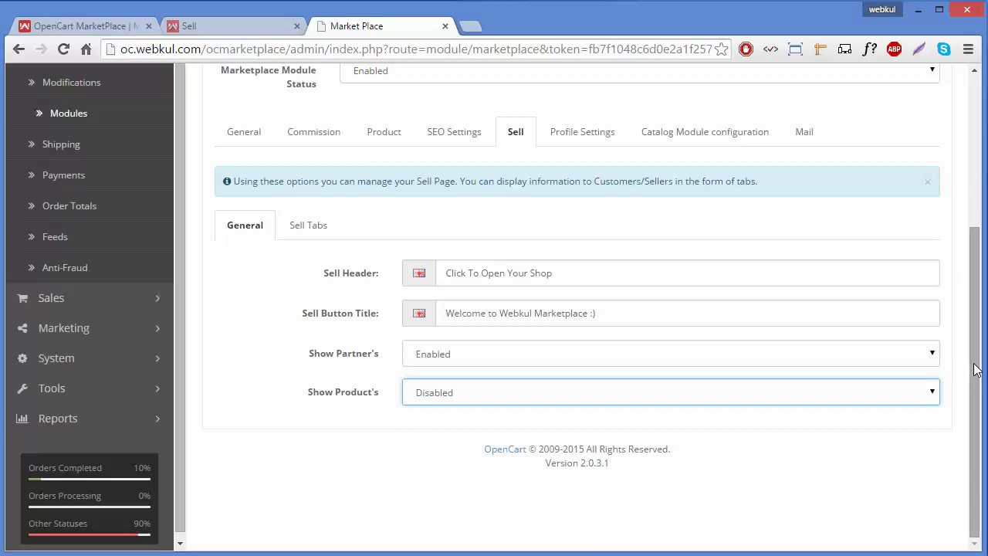
pyautogui.moveTo(974, 369); pyautogui.dragTo(975, 185)
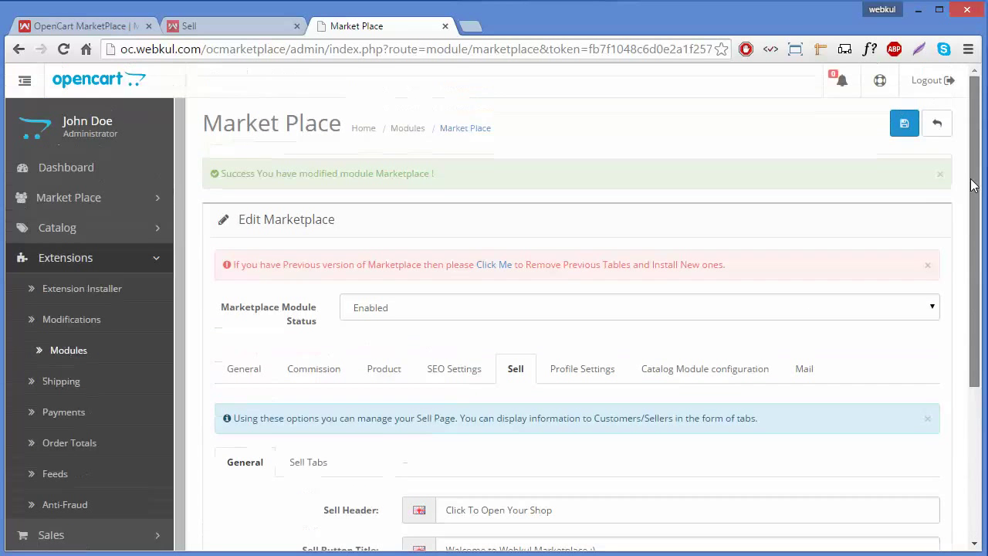
pyautogui.click(904, 125)
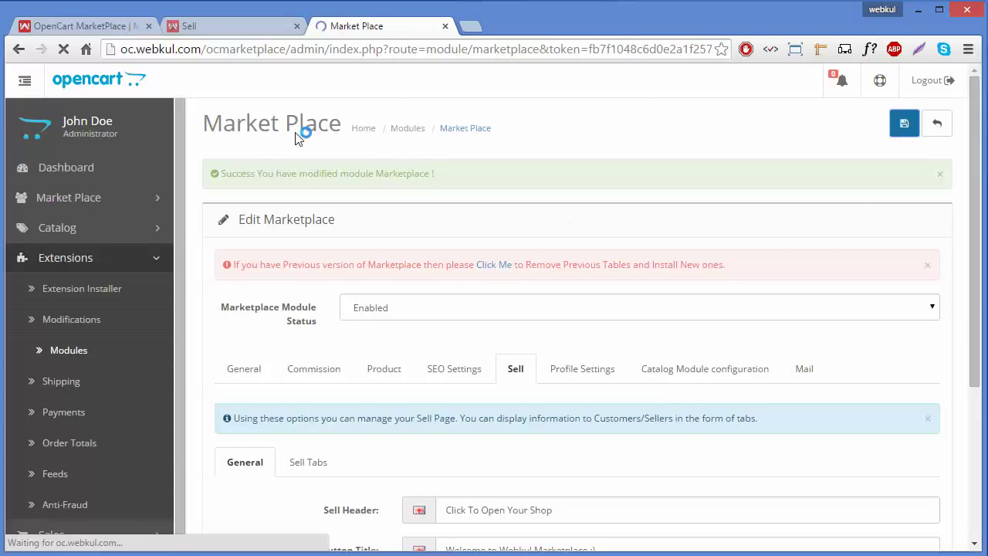
# - Reload the storefront's Sell page and check which sections follow the marketplace description with the product display disabled
pyautogui.click(226, 27)
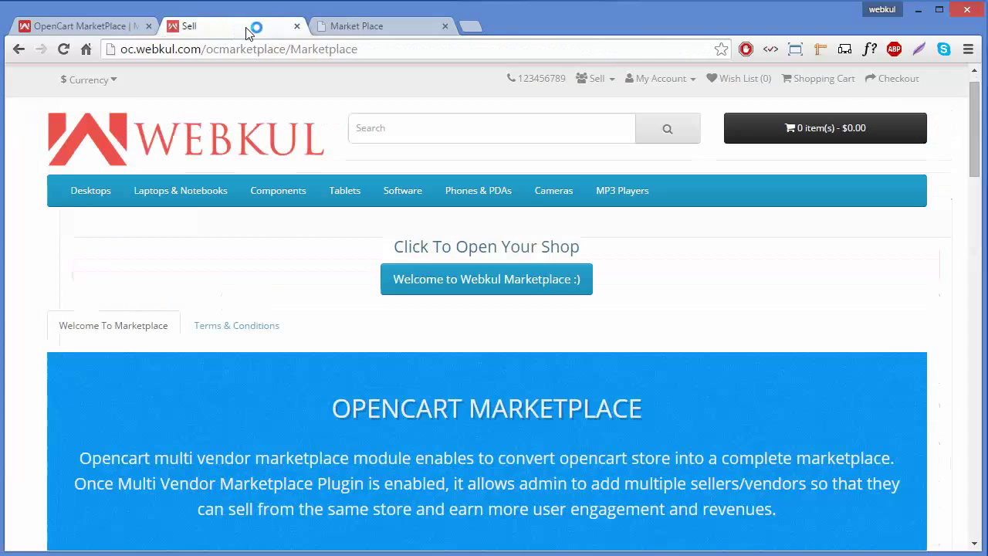
pyautogui.click(64, 50)
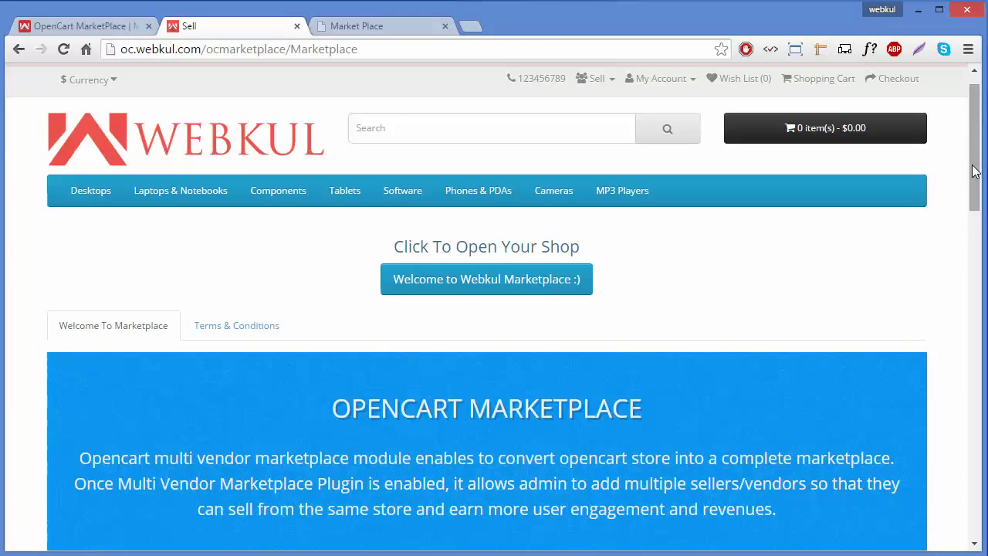
pyautogui.moveTo(975, 172); pyautogui.dragTo(976, 457)
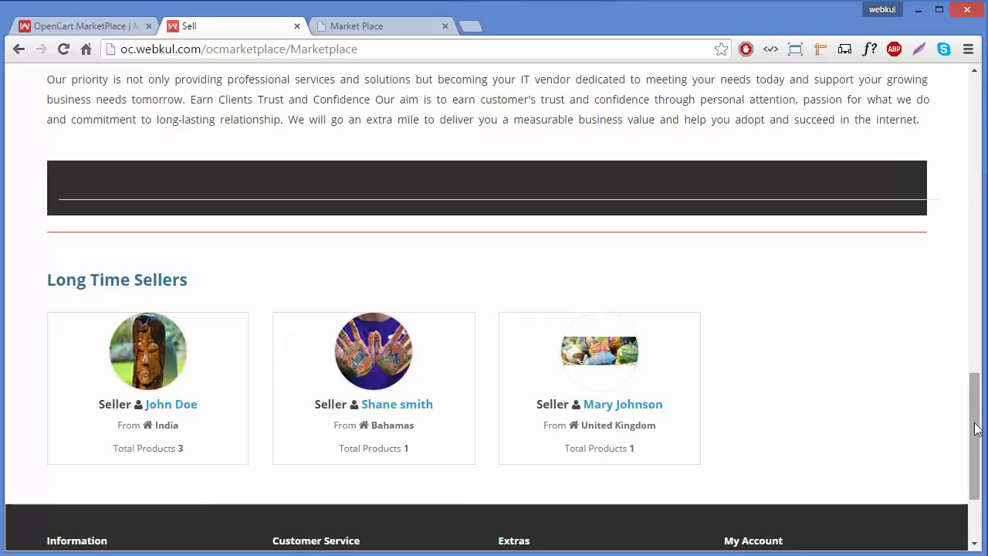
pyautogui.moveTo(975, 429); pyautogui.dragTo(974, 132)
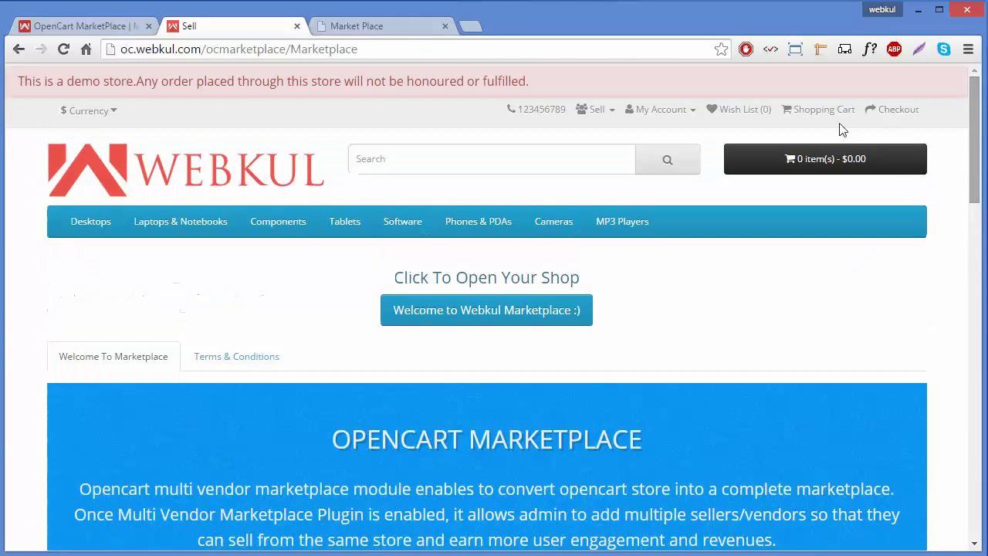
# - Set Show Product's to Enabled in the Market Place module's Sell settings and save the module
pyautogui.click(378, 26)
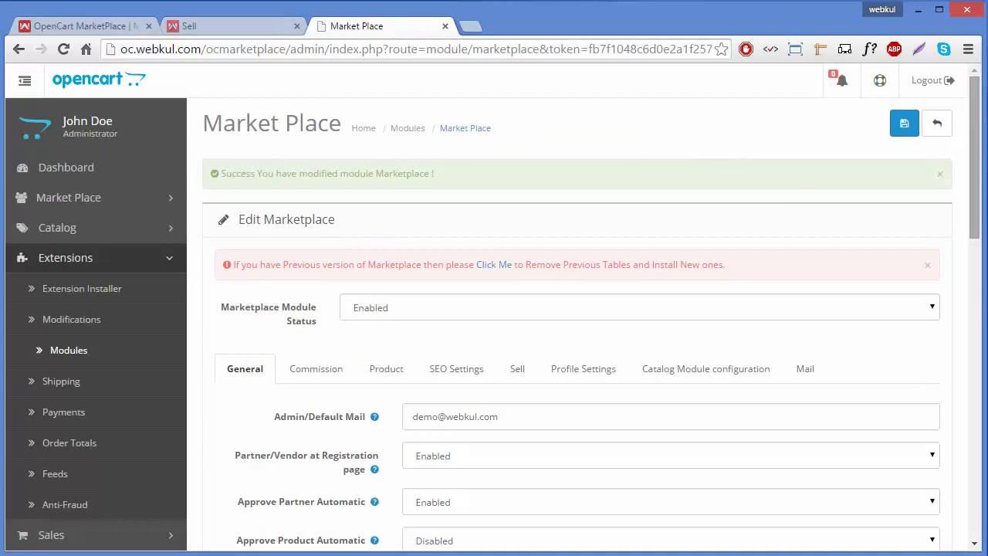
pyautogui.moveTo(976, 126); pyautogui.dragTo(979, 426)
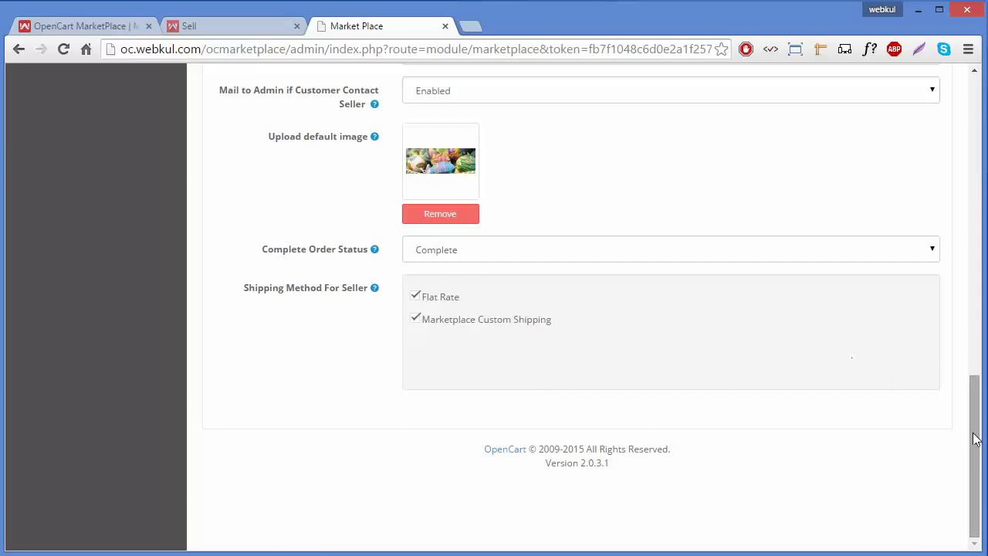
pyautogui.moveTo(975, 439); pyautogui.dragTo(975, 156)
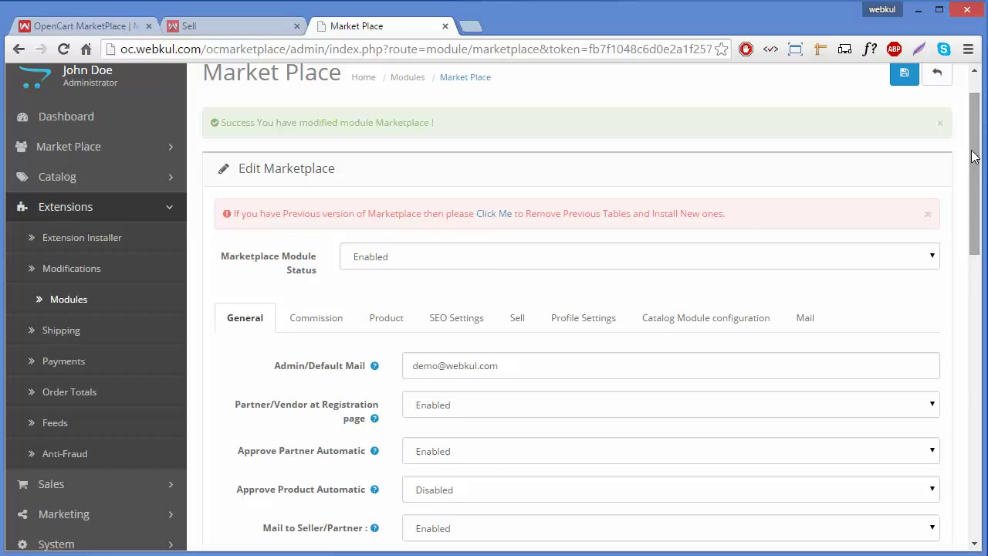
pyautogui.click(506, 328)
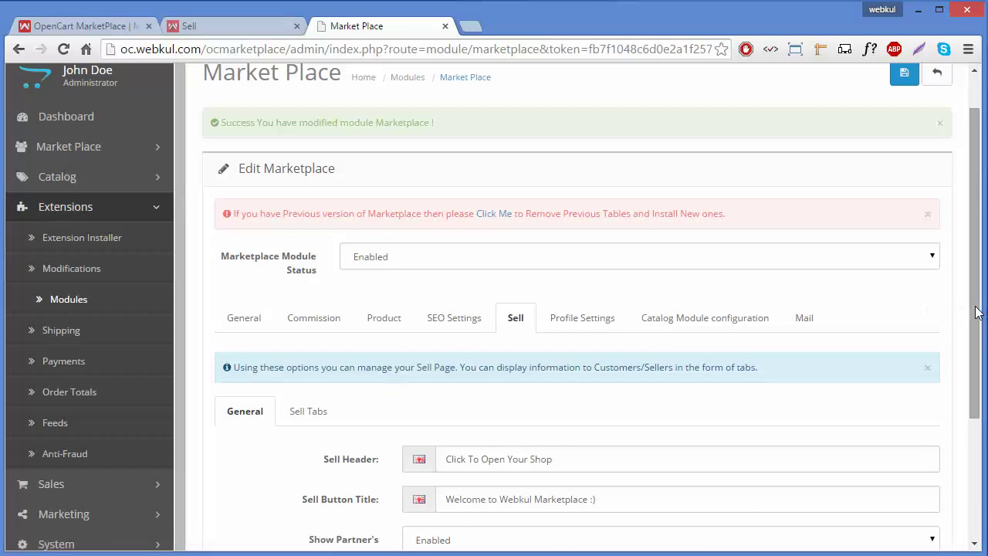
pyautogui.moveTo(975, 311); pyautogui.dragTo(974, 437)
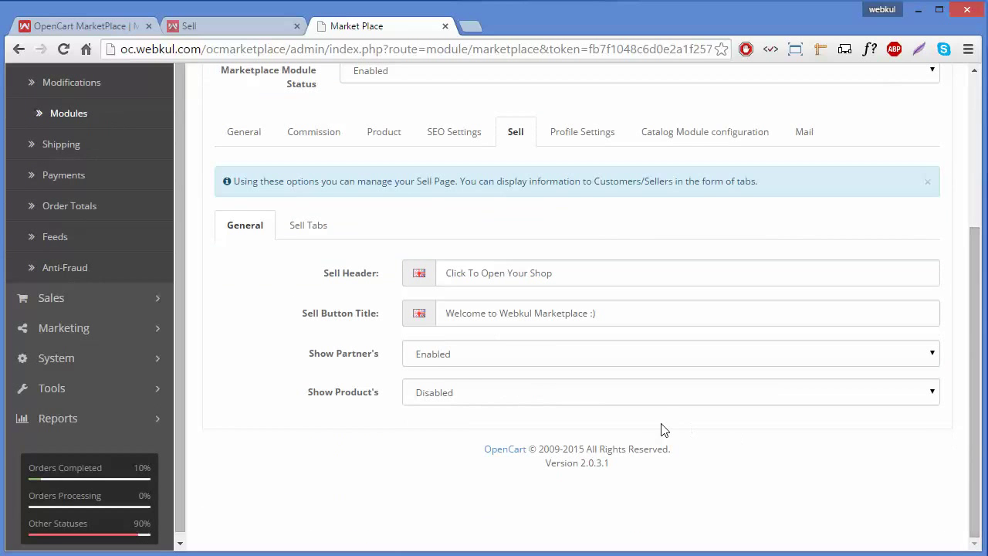
pyautogui.click(655, 397)
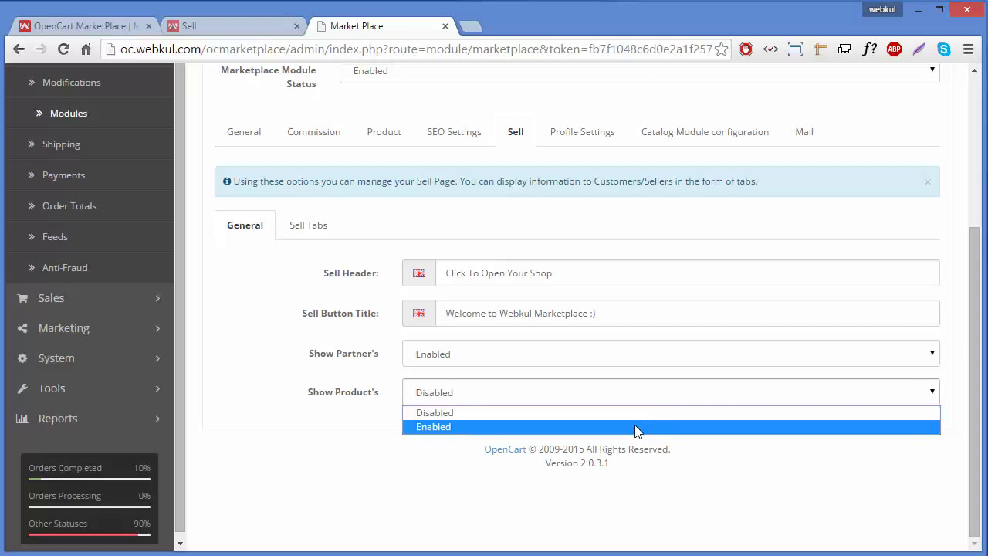
pyautogui.click(637, 427)
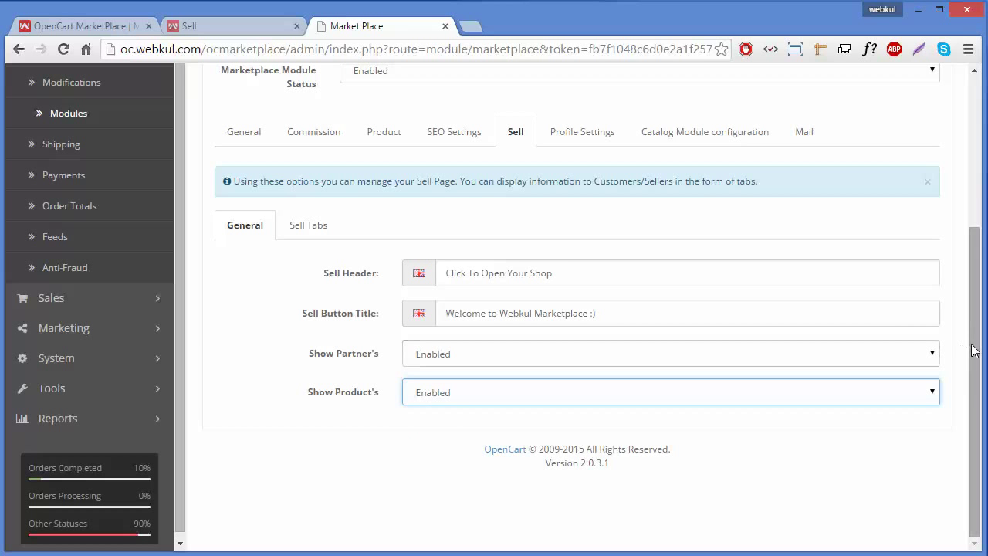
pyautogui.moveTo(975, 349); pyautogui.dragTo(977, 189)
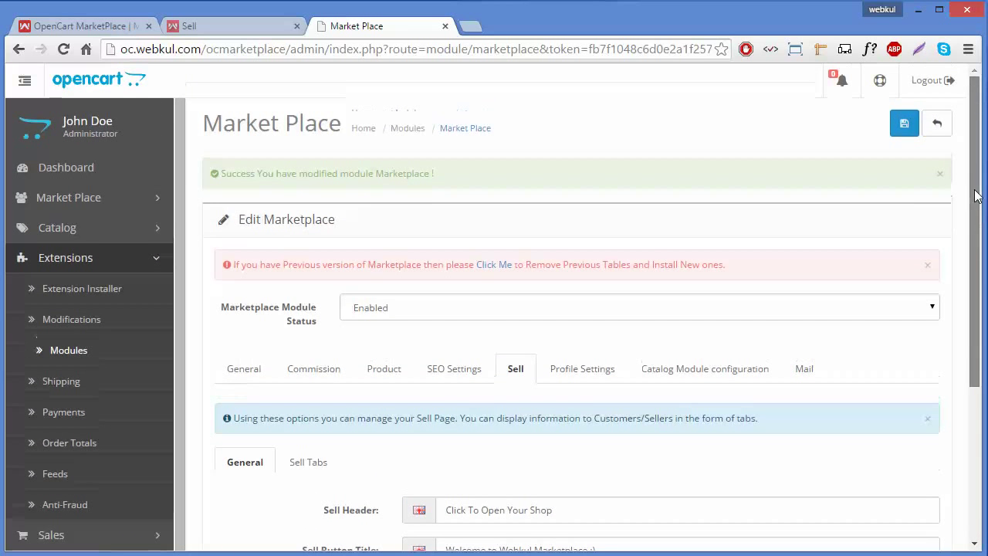
pyautogui.click(906, 126)
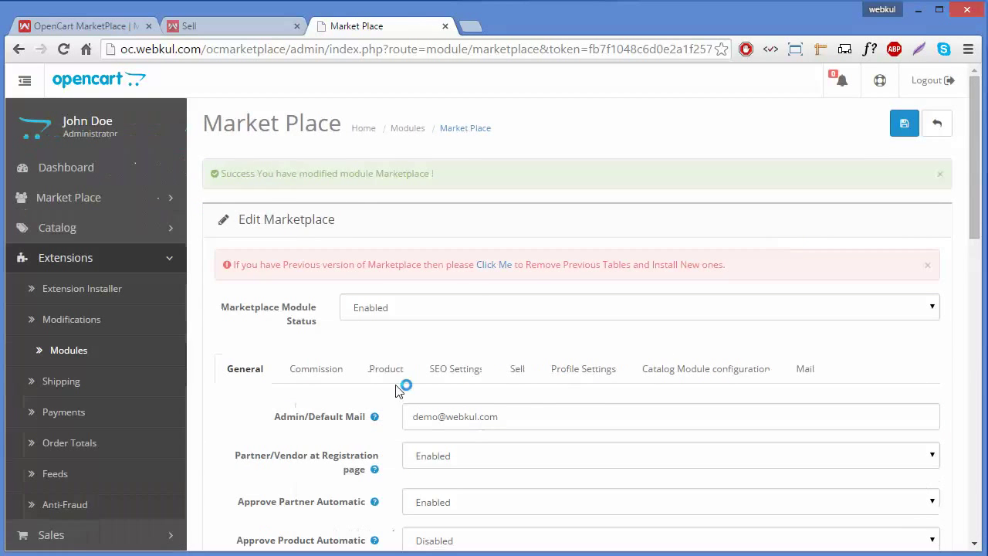
# - Add a new blank tab to the Sell Tabs in the module's Sell settings
pyautogui.click(517, 370)
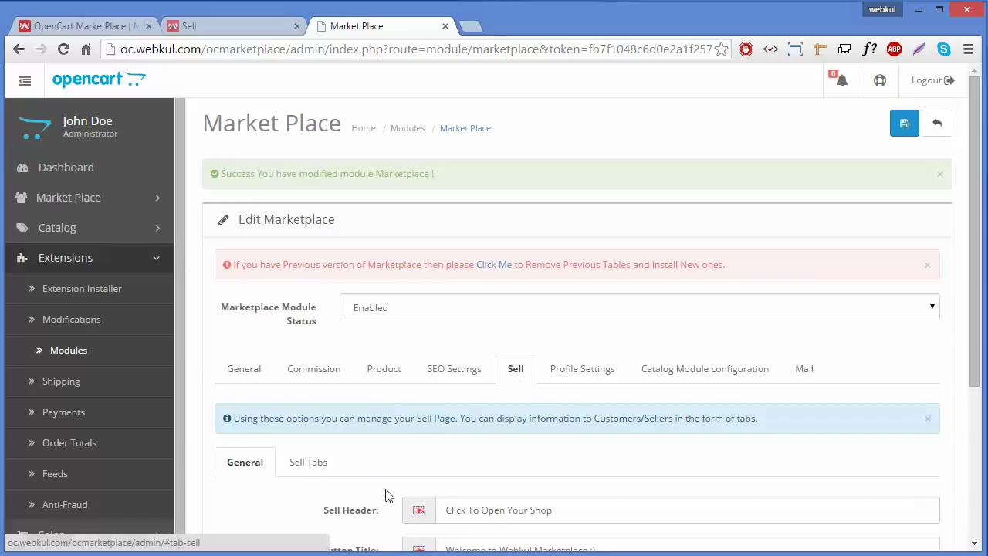
pyautogui.click(296, 463)
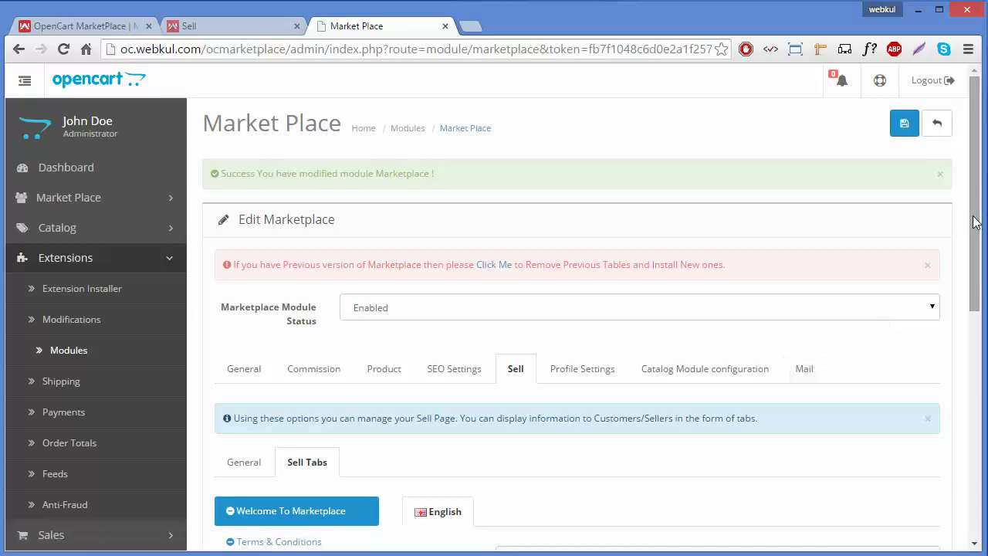
pyautogui.moveTo(975, 221); pyautogui.dragTo(979, 384)
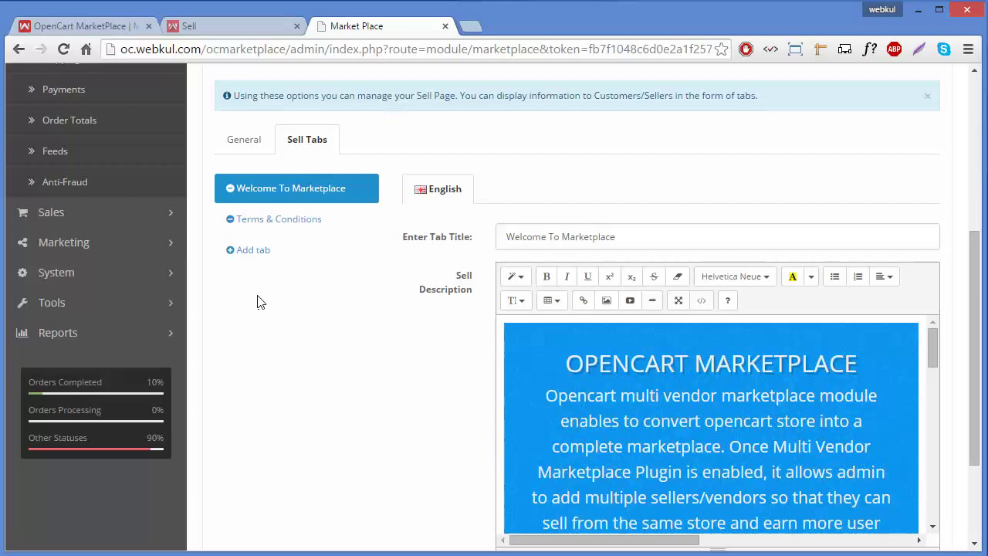
pyautogui.click(233, 250)
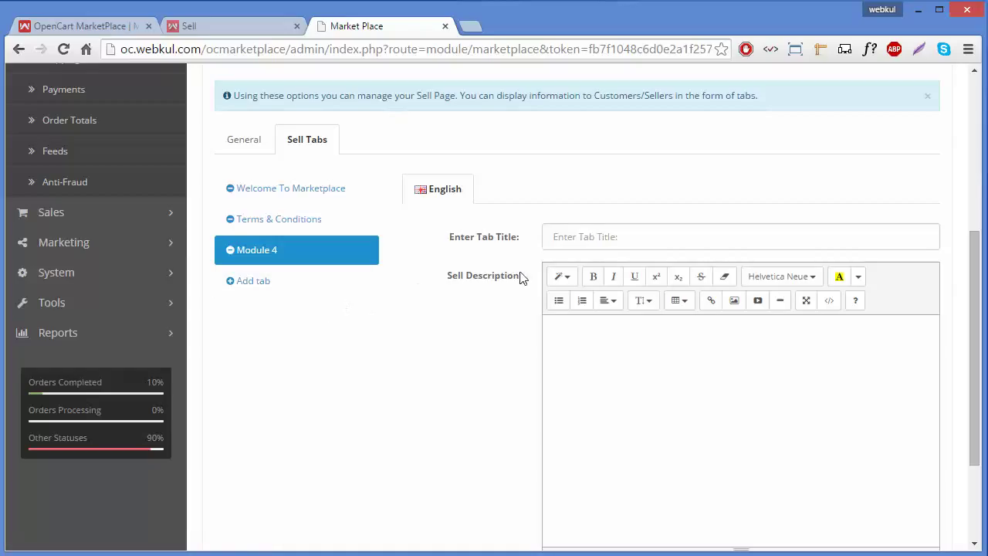
# - Title the new sell tab "how to make a new e-shop" and enter "lorem ipsum dolor" as its Sell Description
pyautogui.click(605, 242)
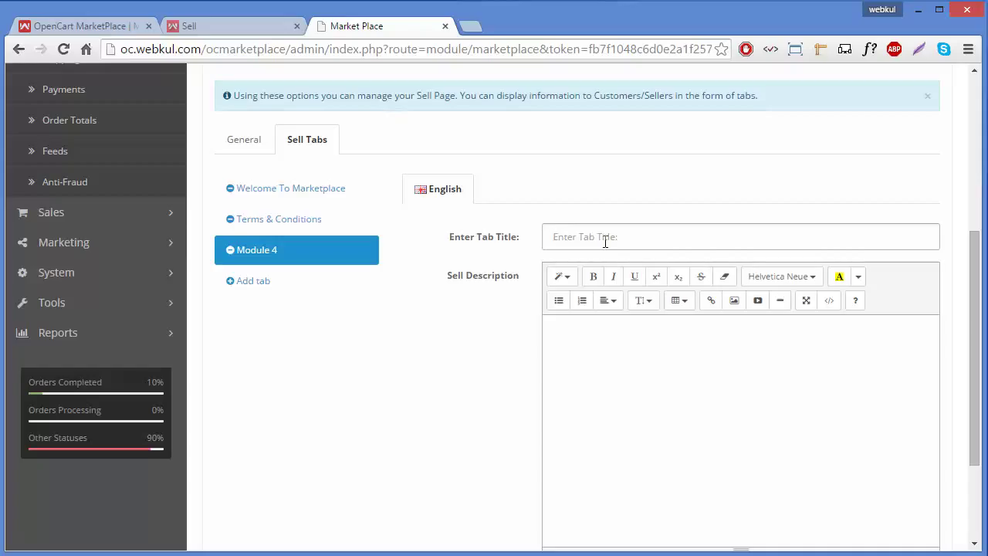
pyautogui.write('how to make a new shop')
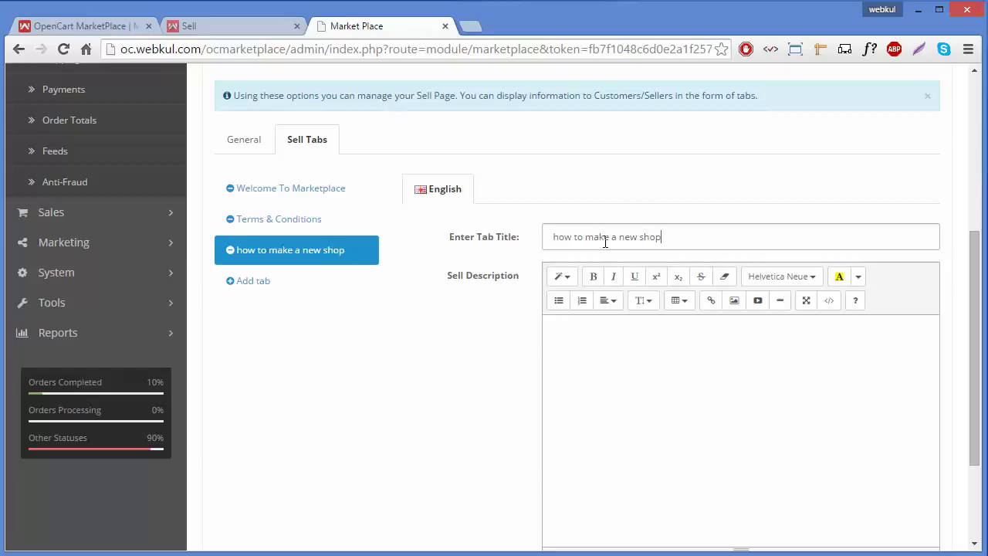
pyautogui.press('BackSpace')
pyautogui.press('BackSpace')
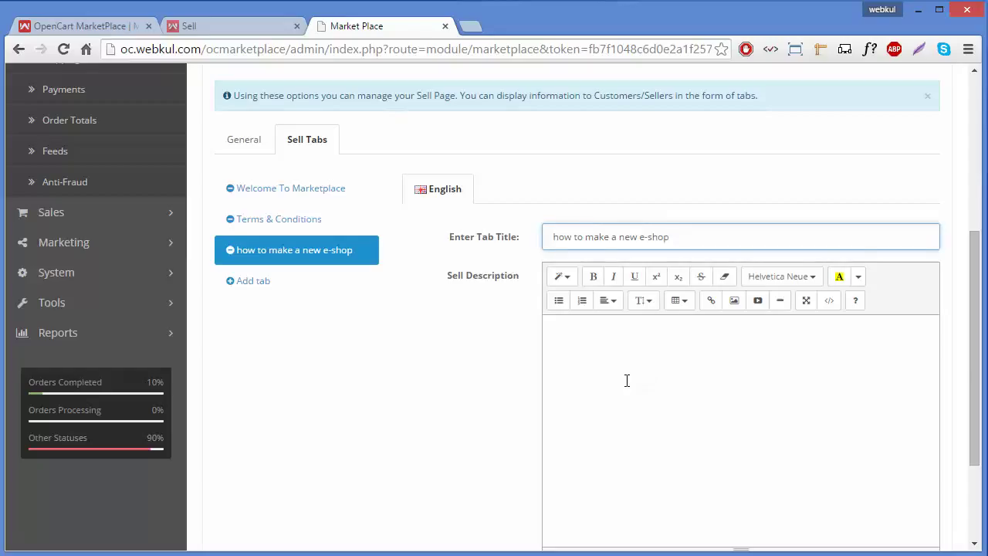
pyautogui.click(587, 366)
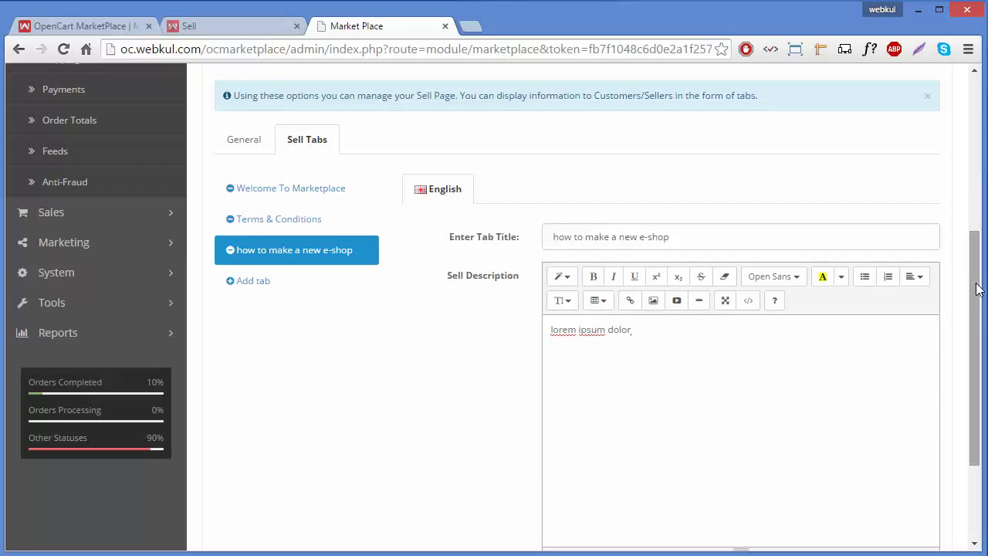
# - Look at the storefront's current Sell page tabs, and save the Market Place module with the new sell tab
pyautogui.moveTo(977, 289); pyautogui.dragTo(977, 251)
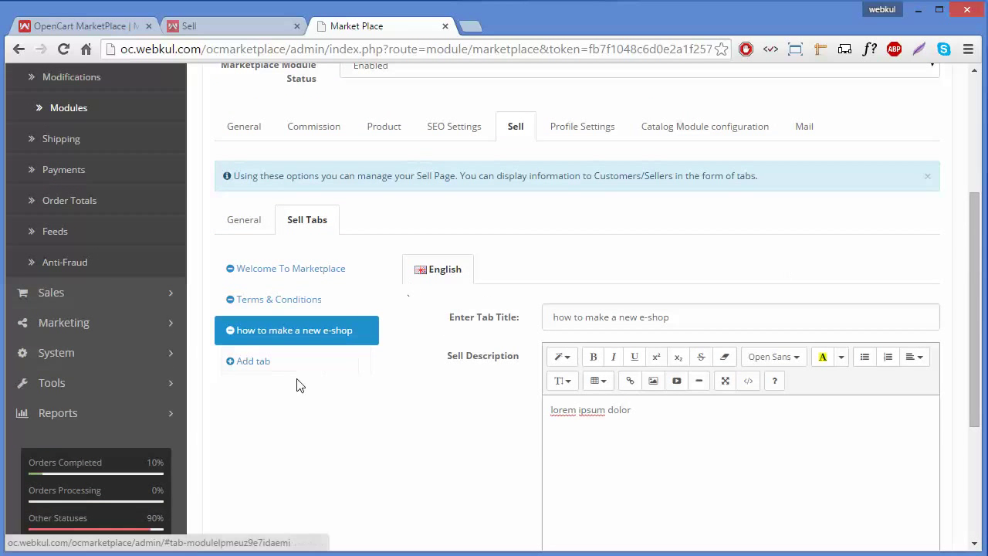
pyautogui.click(239, 25)
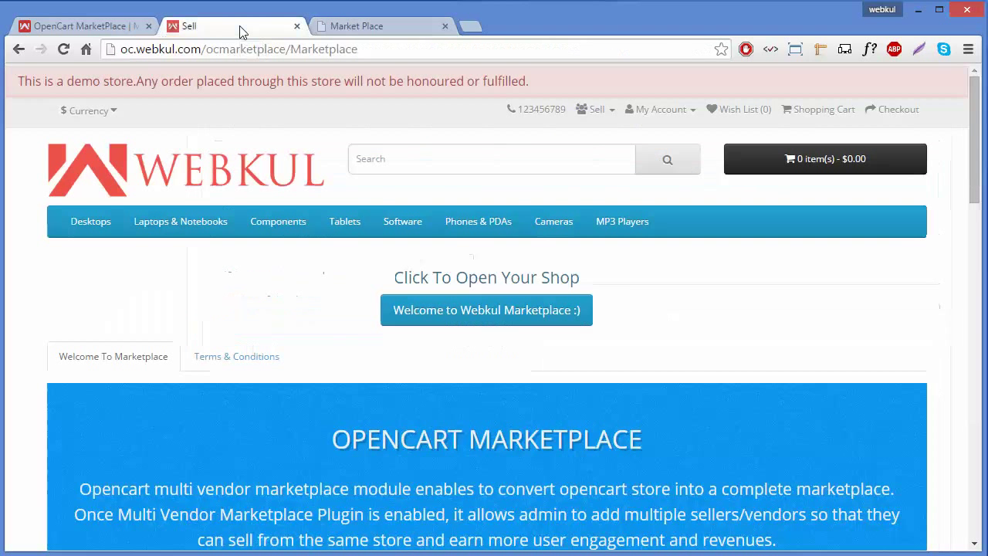
pyautogui.click(343, 22)
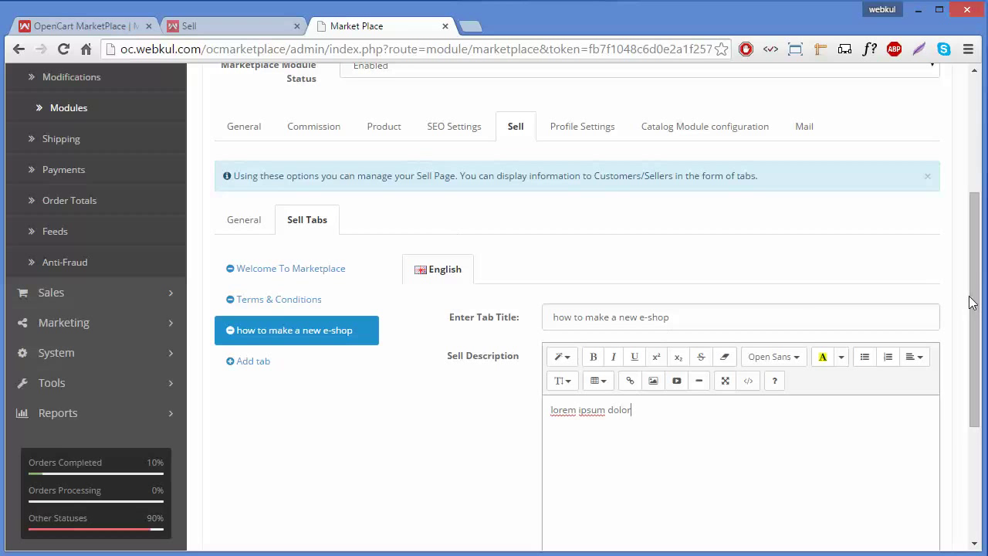
pyautogui.moveTo(971, 303); pyautogui.dragTo(973, 184)
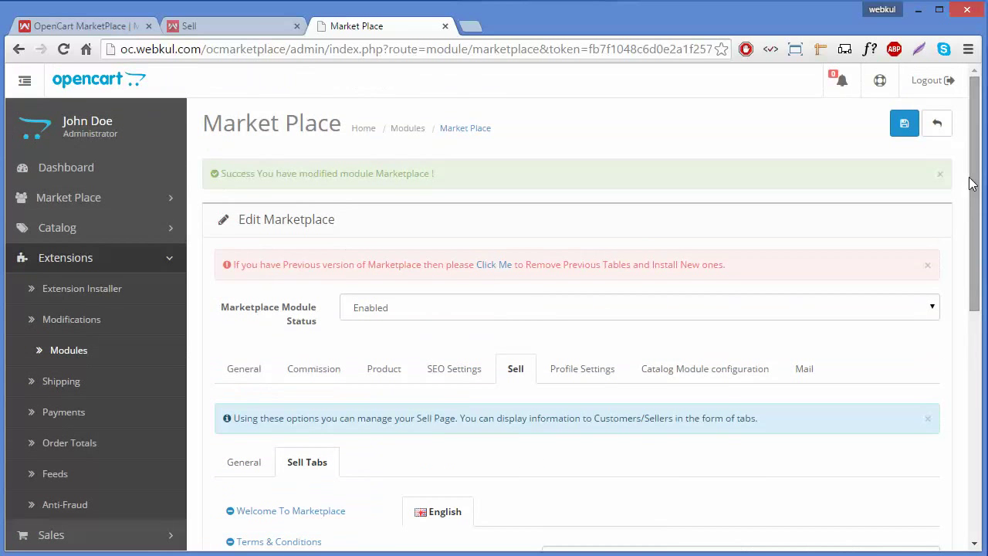
pyautogui.click(900, 126)
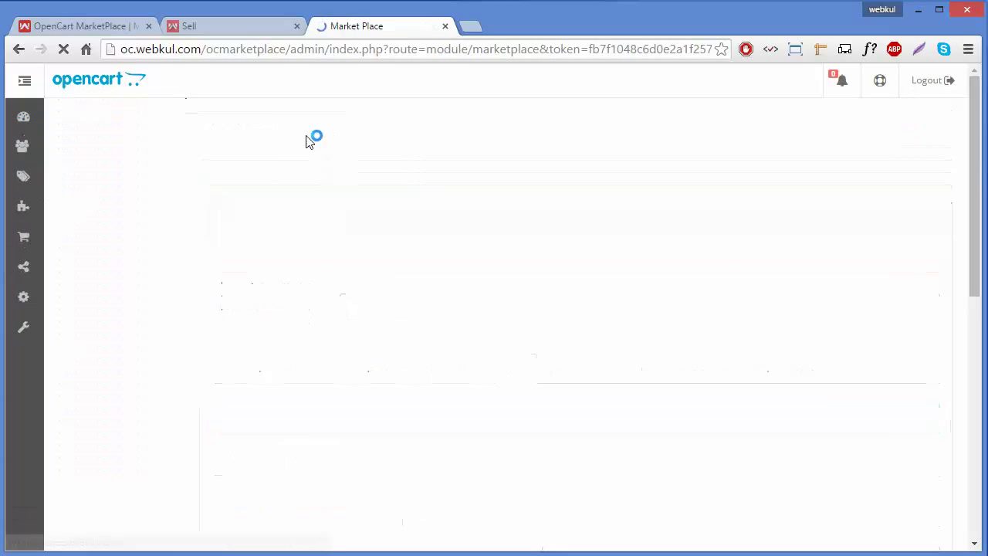
# - Reload the storefront's Sell page and examine the Terms & Conditions and "how to make a new e-shop" tabs and the sections below them
pyautogui.click(243, 27)
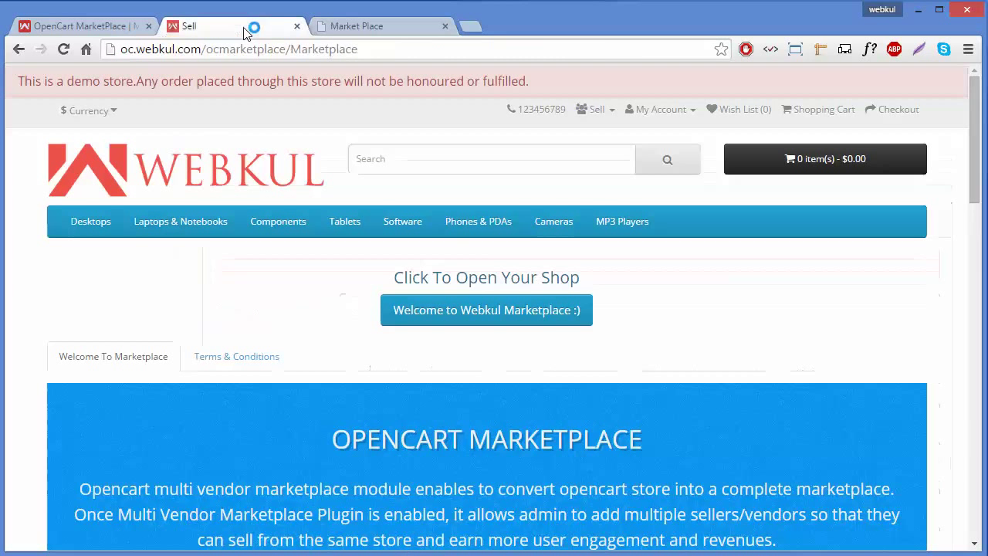
pyautogui.click(63, 49)
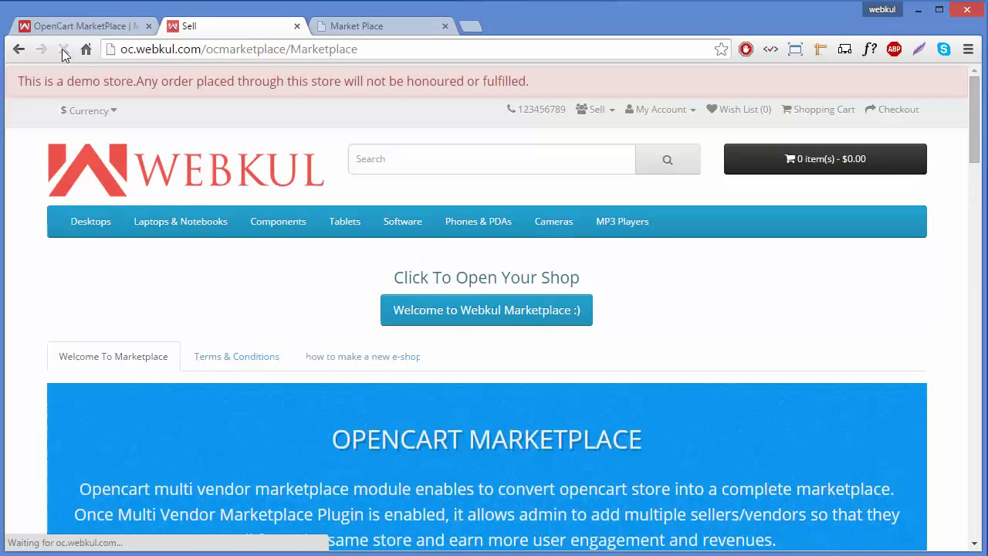
pyautogui.moveTo(220, 269)
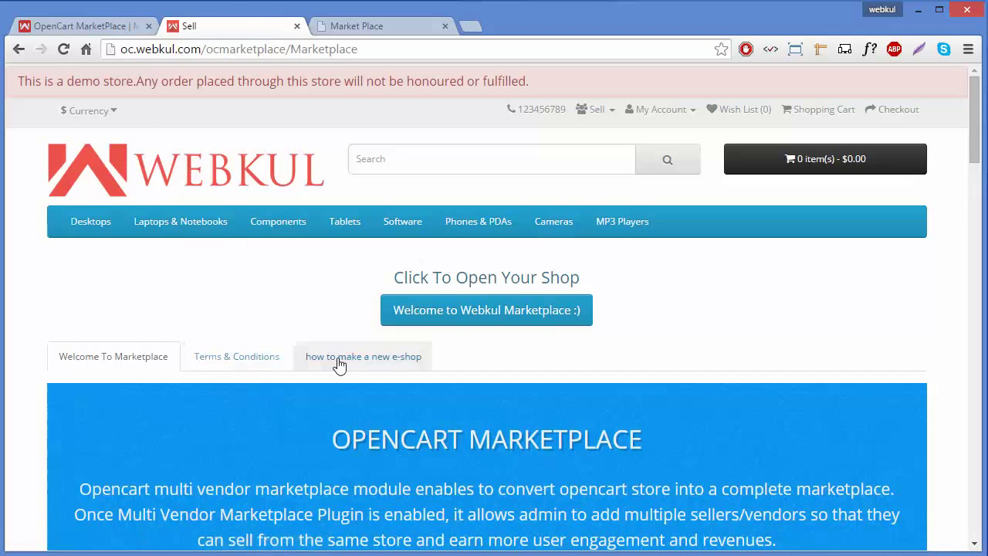
pyautogui.click(271, 359)
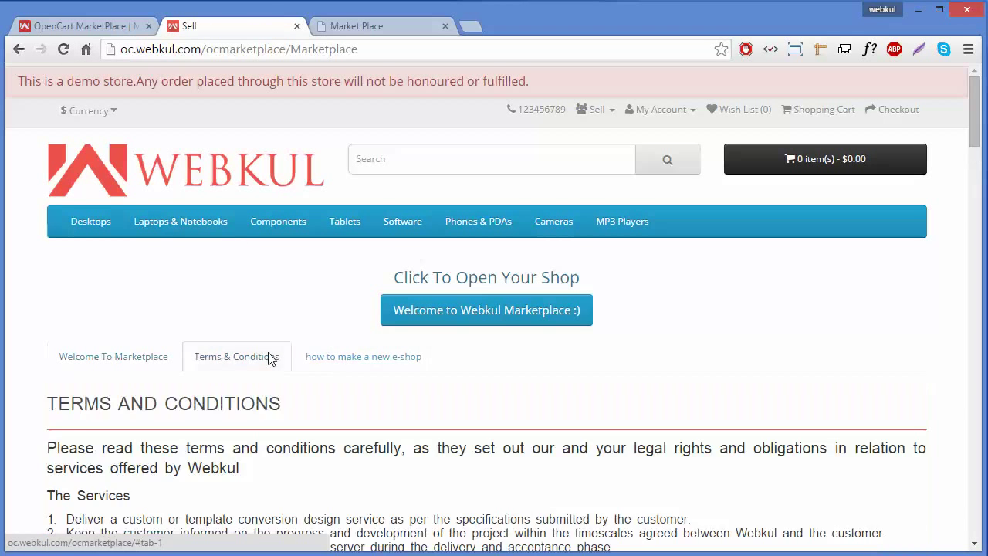
pyautogui.click(335, 365)
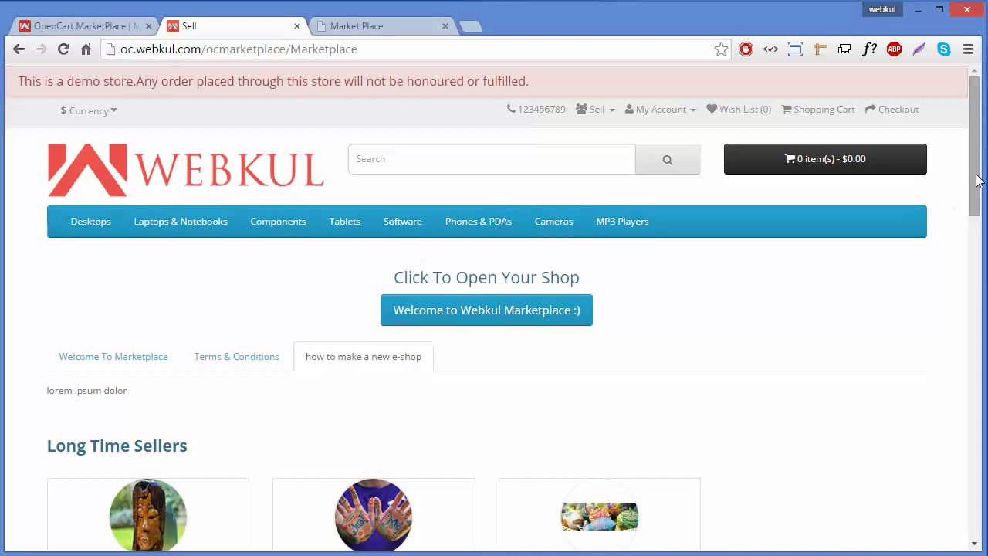
pyautogui.moveTo(974, 180); pyautogui.dragTo(971, 229)
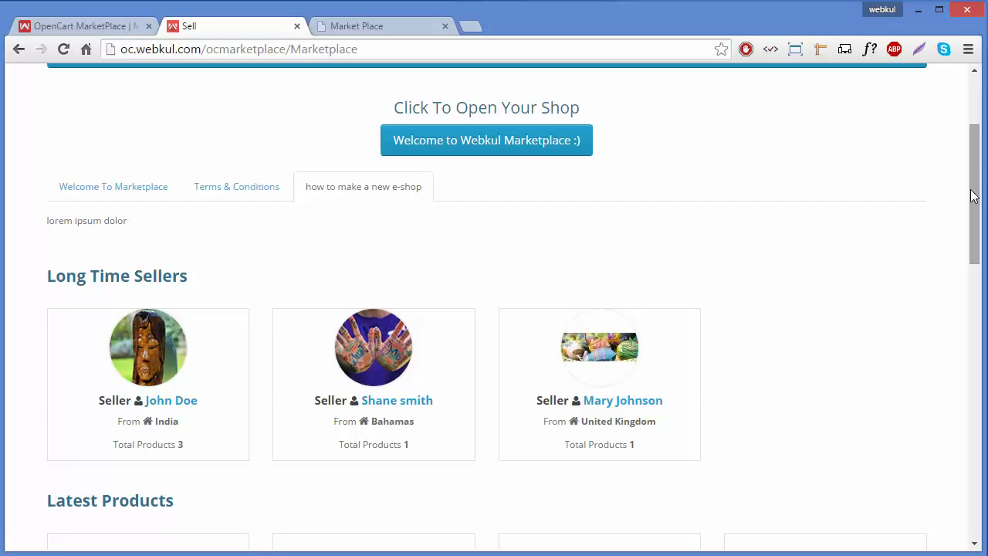
pyautogui.moveTo(972, 197); pyautogui.dragTo(971, 324)
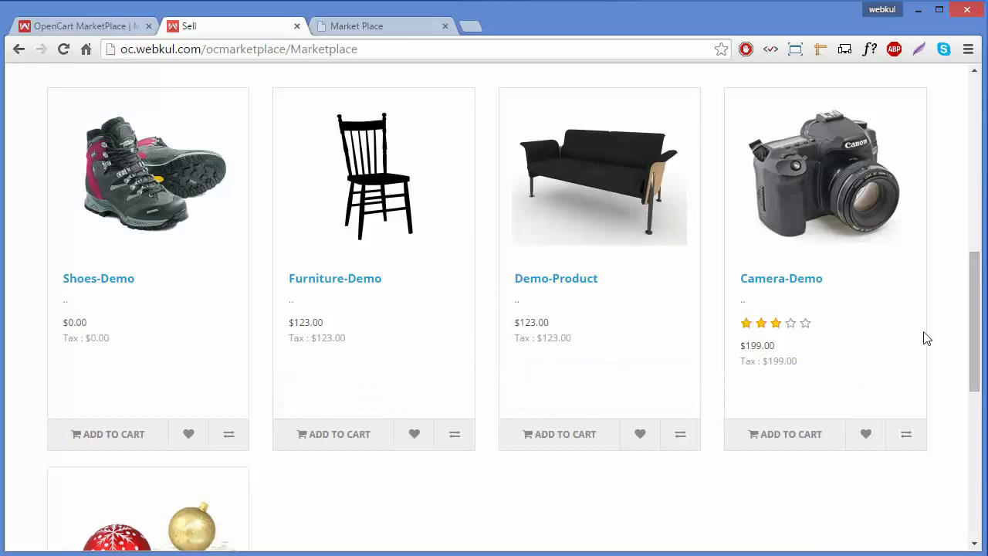
pyautogui.moveTo(979, 324); pyautogui.dragTo(978, 147)
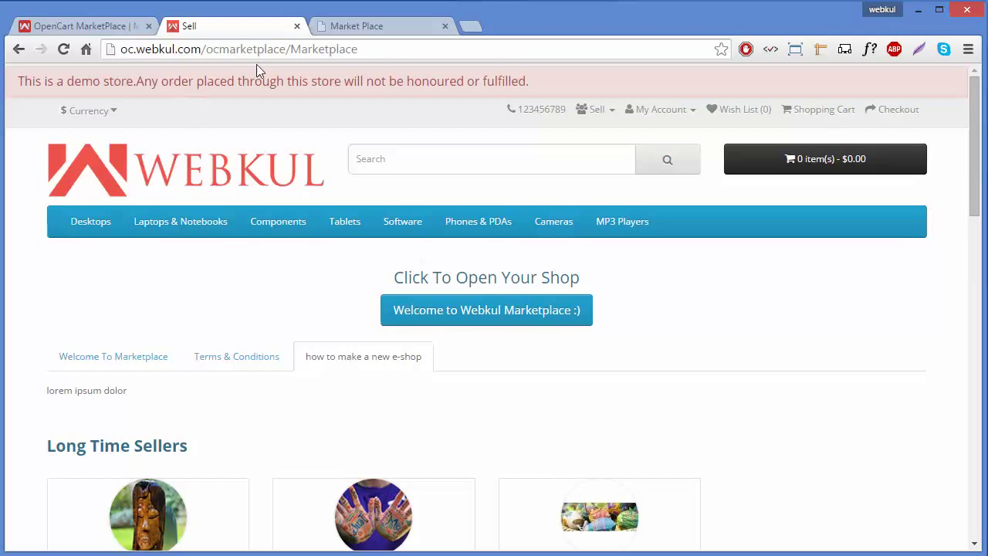
# - Remove the "how to make a new e-shop" tab from the Market Place module's Sell Tabs and save the module
pyautogui.click(347, 27)
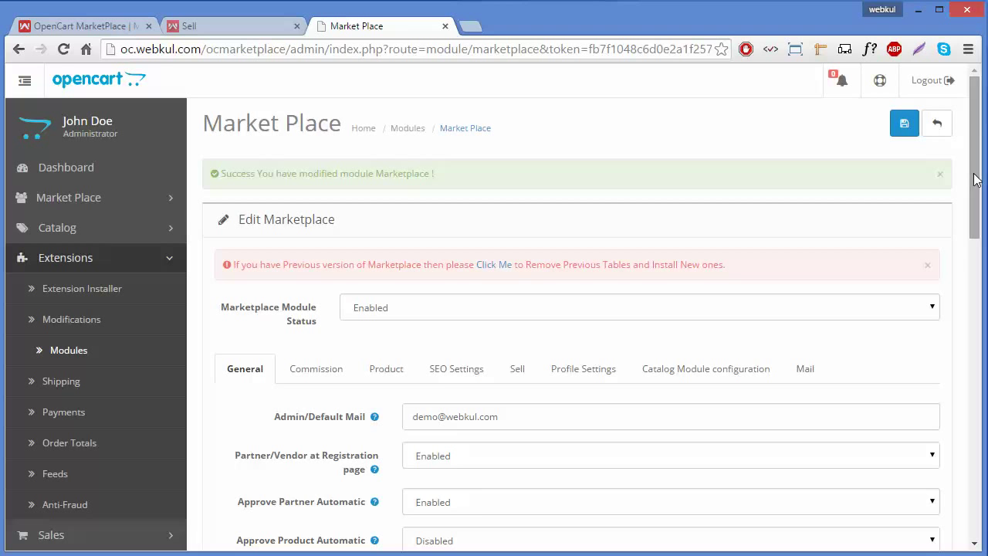
pyautogui.click(521, 374)
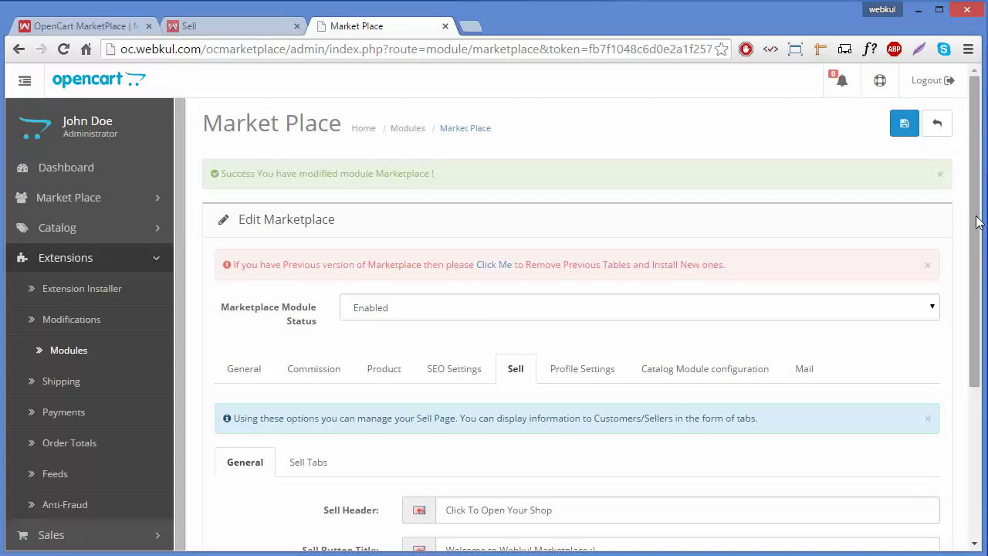
pyautogui.moveTo(979, 222); pyautogui.dragTo(979, 428)
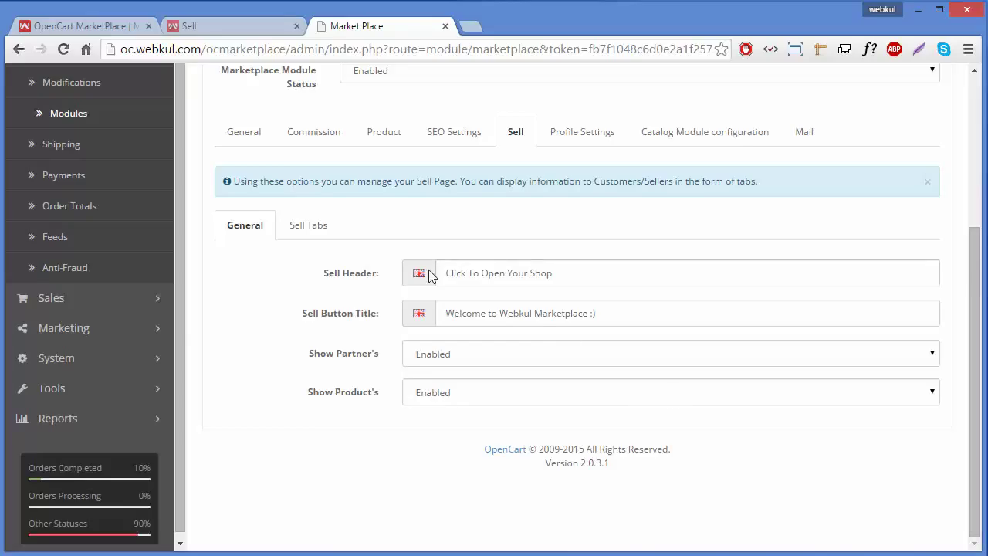
pyautogui.click(300, 236)
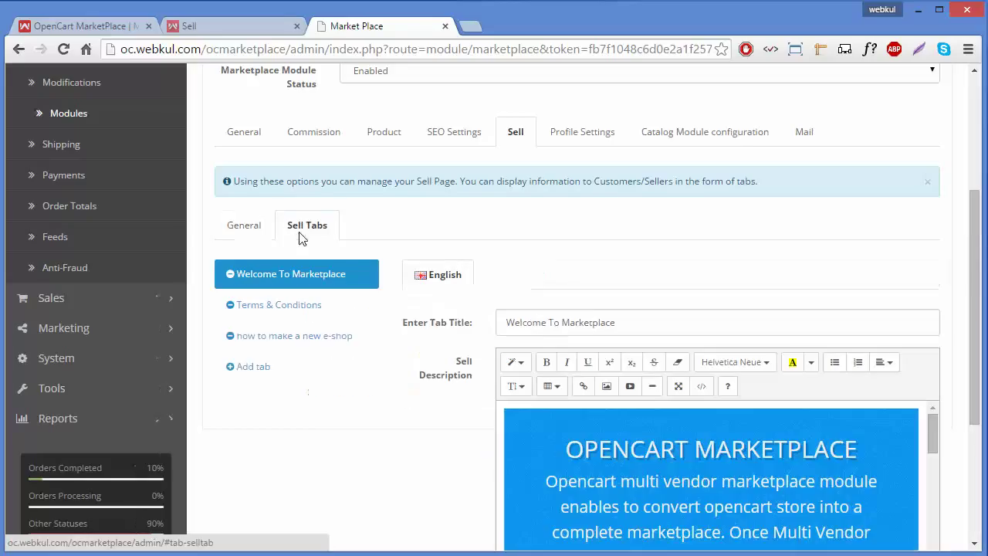
pyautogui.click(230, 338)
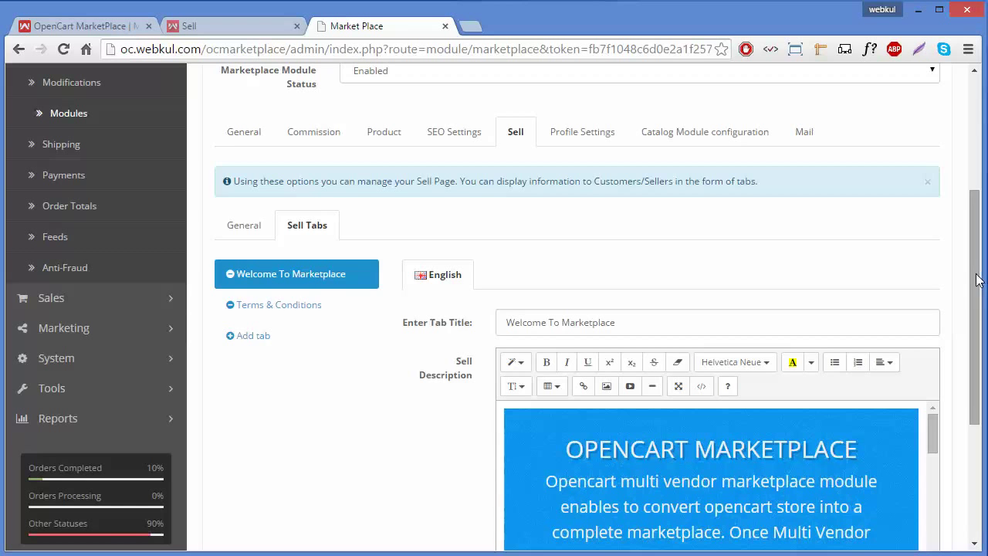
pyautogui.moveTo(977, 279); pyautogui.dragTo(954, 158)
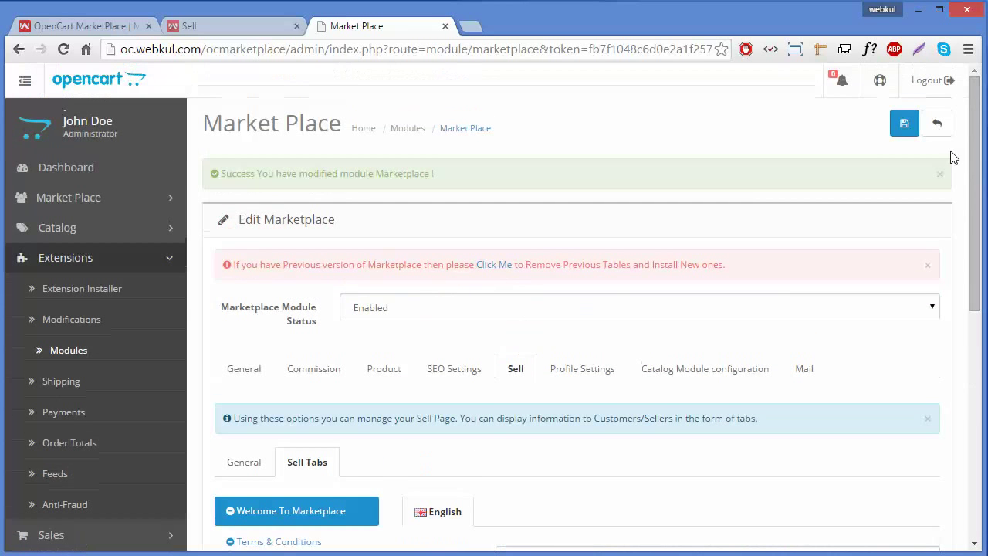
pyautogui.click(904, 123)
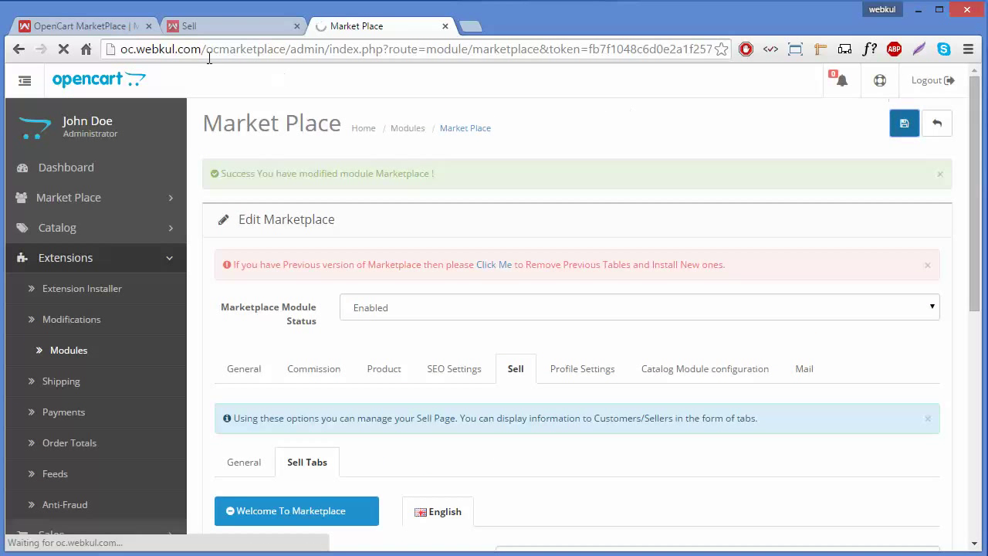
# - Reload the storefront's Sell page to check its tabs after the removal, and return to the Market Place module settings
pyautogui.click(217, 27)
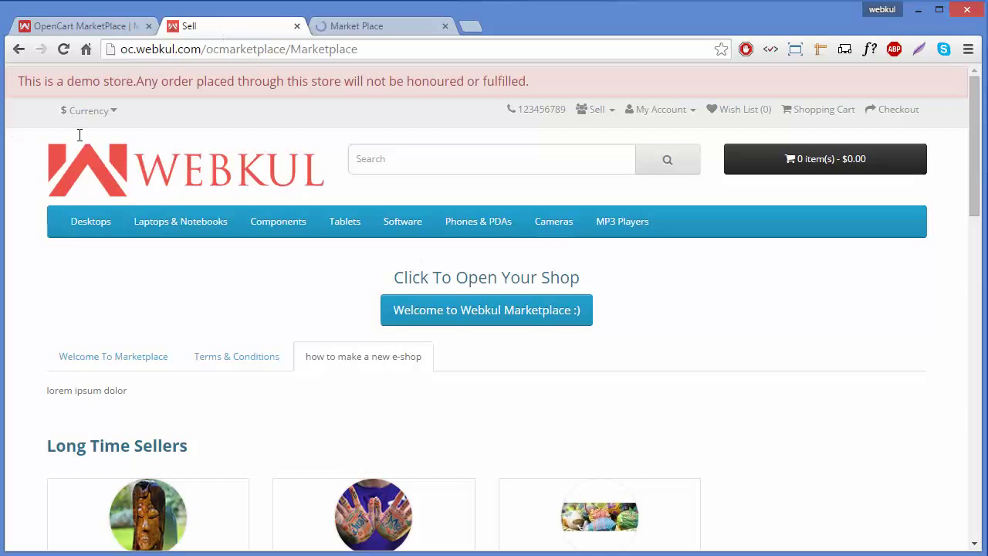
pyautogui.click(64, 49)
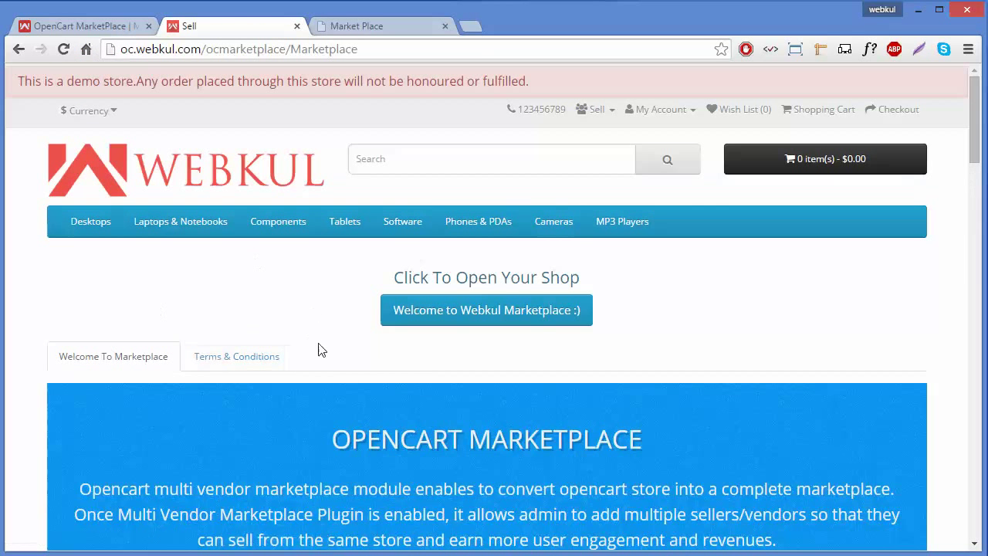
pyautogui.click(359, 25)
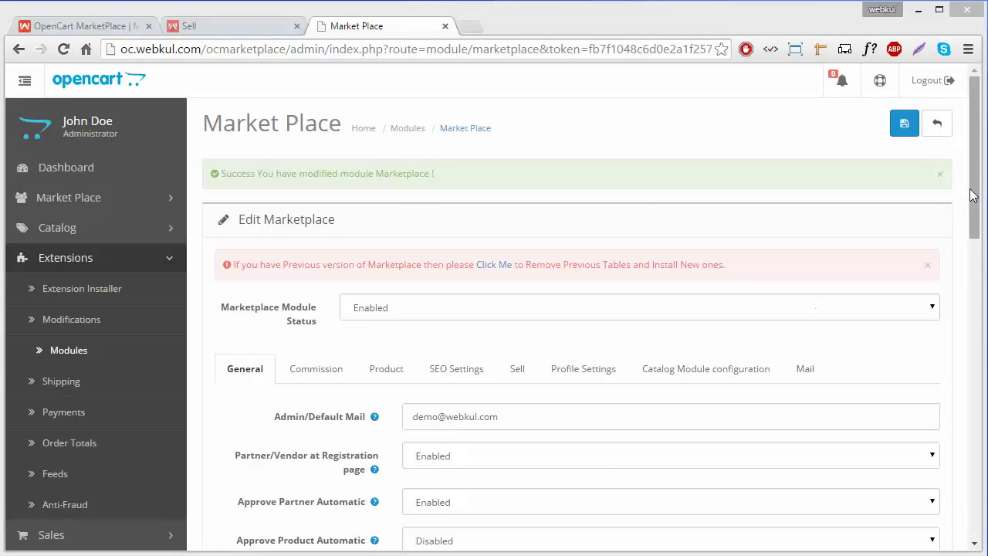
pyautogui.moveTo(974, 194); pyautogui.dragTo(973, 161)
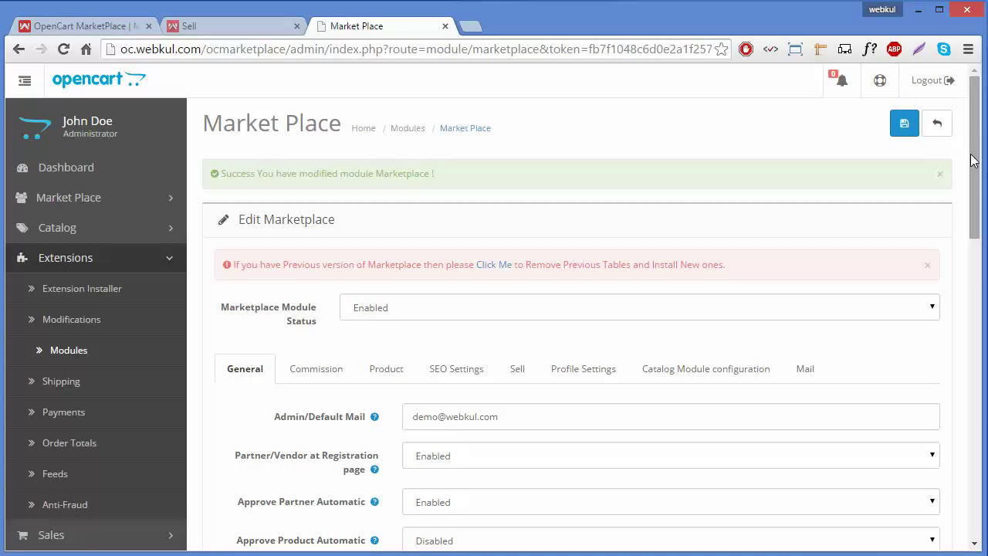